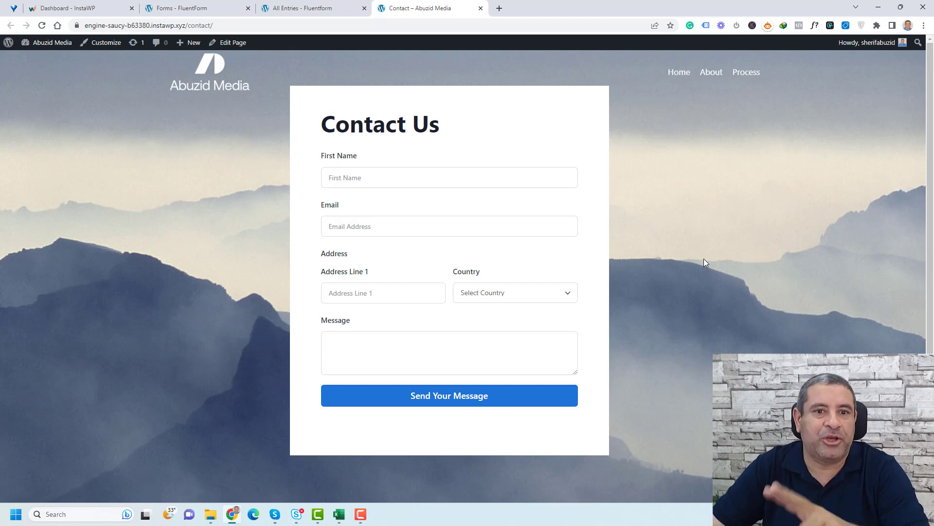
Switch to the Fluent Forms entries list for the Mailchimp form, showing its 3 entries.
click(298, 14)
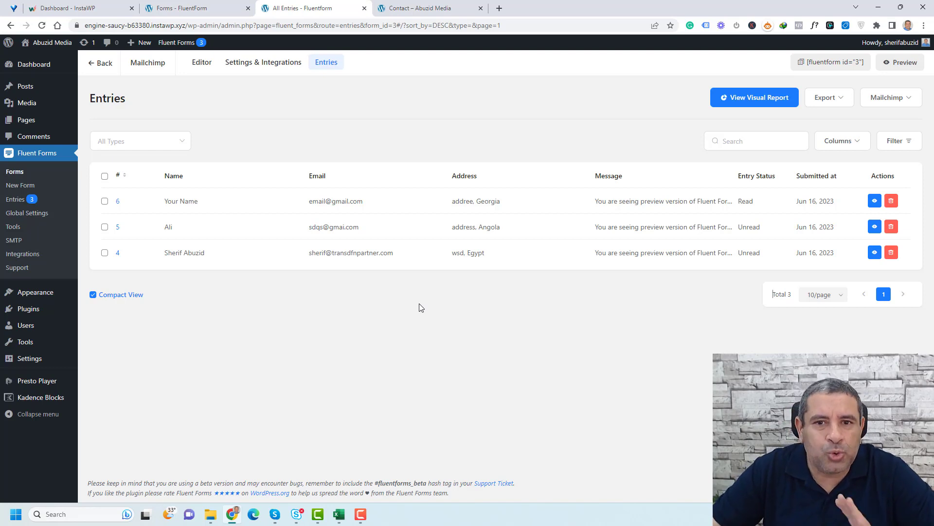
Search Add New Plugins for 'Fluent Forms', then open the Fluent Forms Forms list.
mouse_move(34, 311)
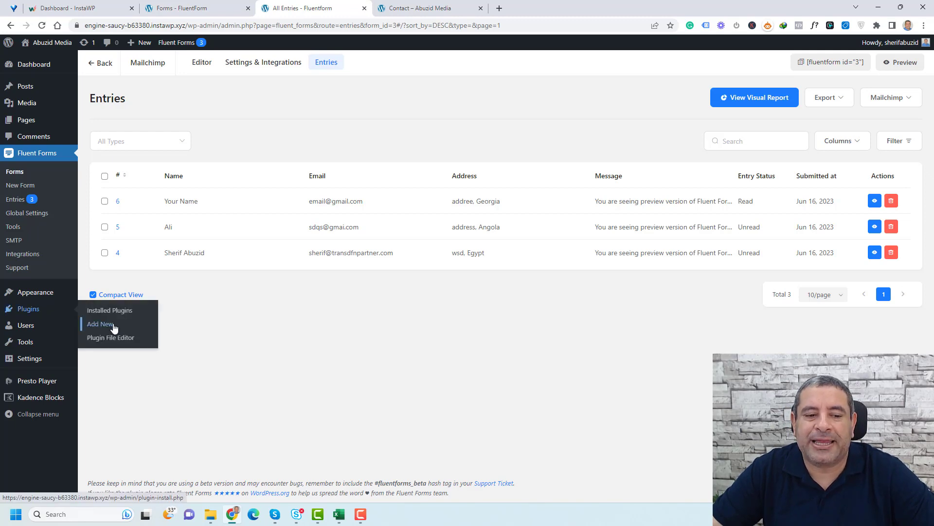
click(98, 323)
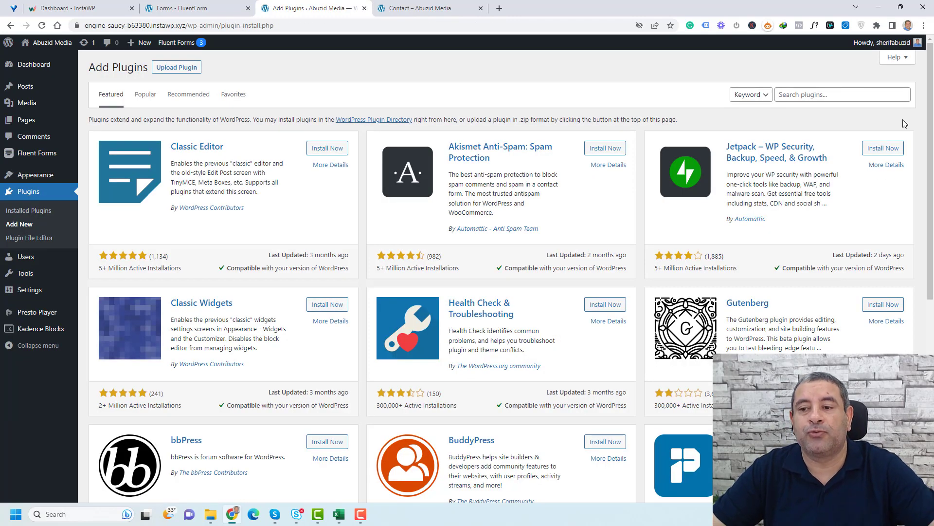
click(861, 95)
text(Fluent Forms)
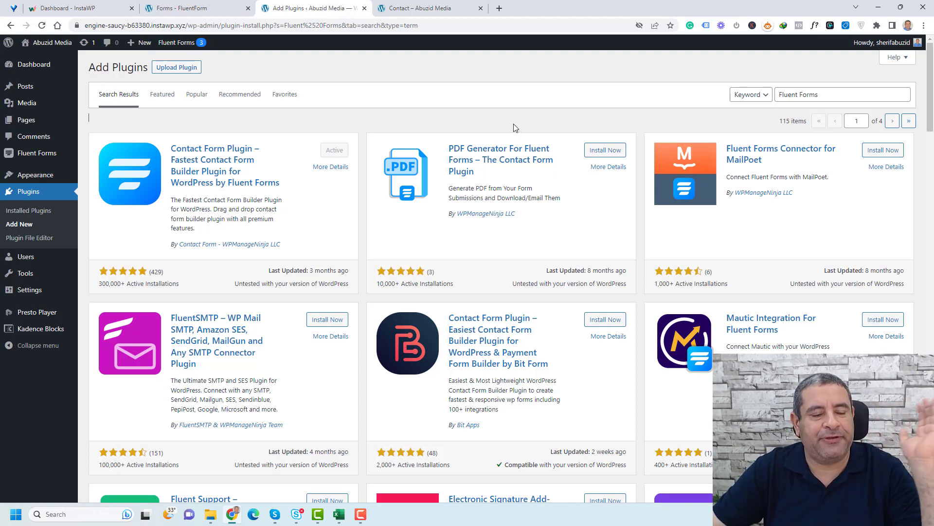
mouse_move(55, 154)
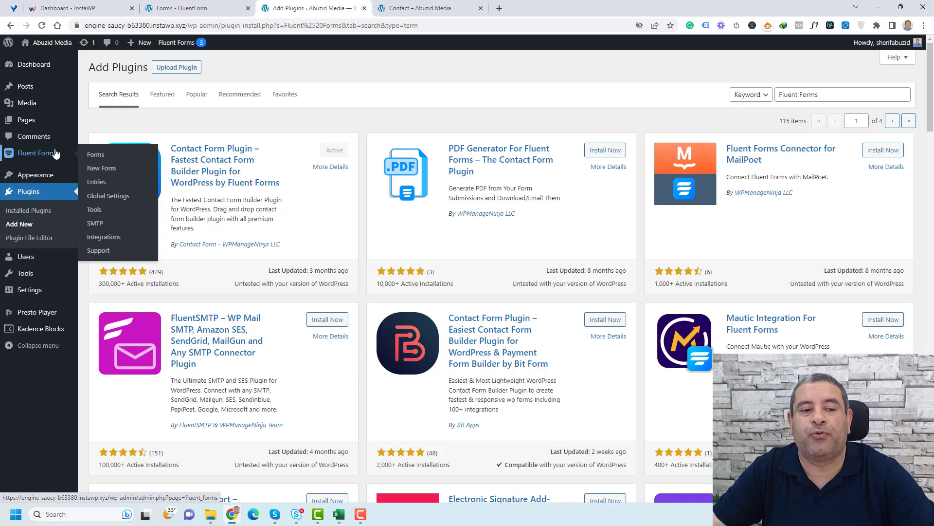
click(93, 155)
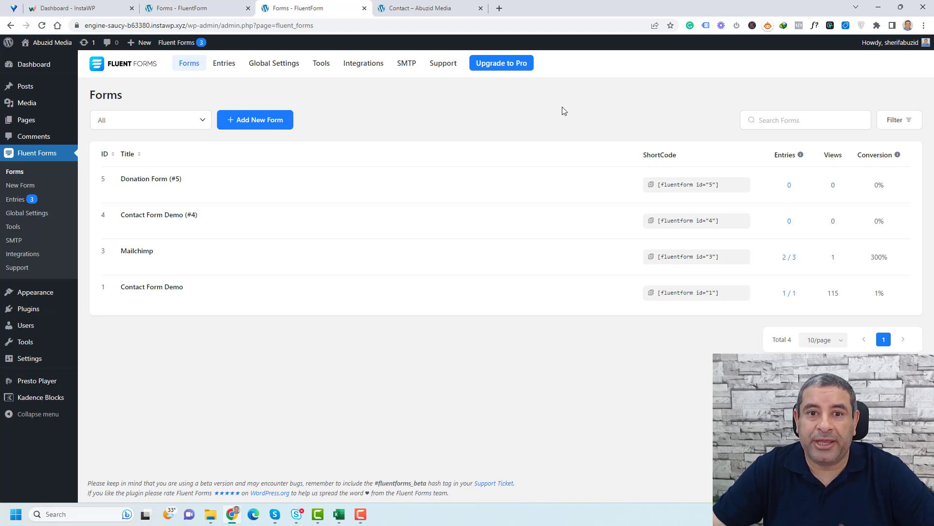
Create a new blank form, Blank Form (#8), from the Add New Form modal.
click(266, 123)
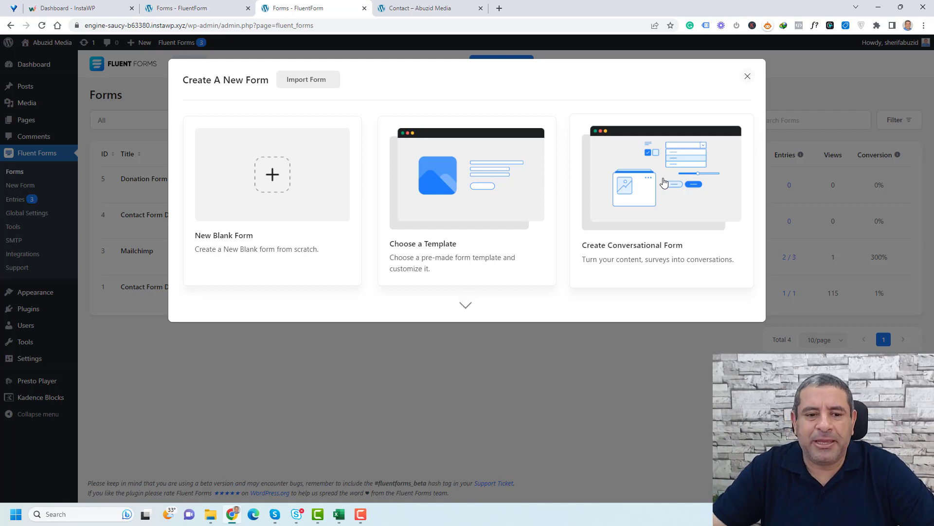
click(274, 176)
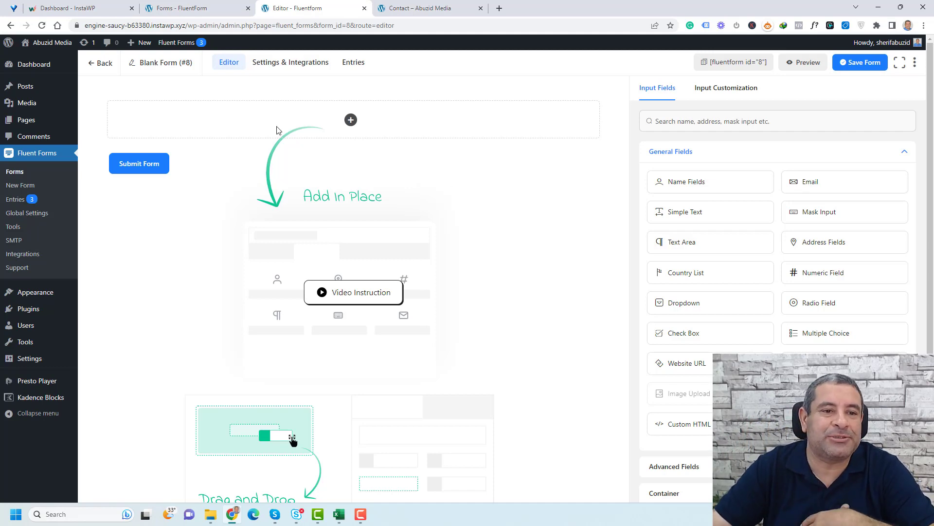
Rename the form to 'Contact Form Demo'.
click(130, 64)
triple_click(347, 174)
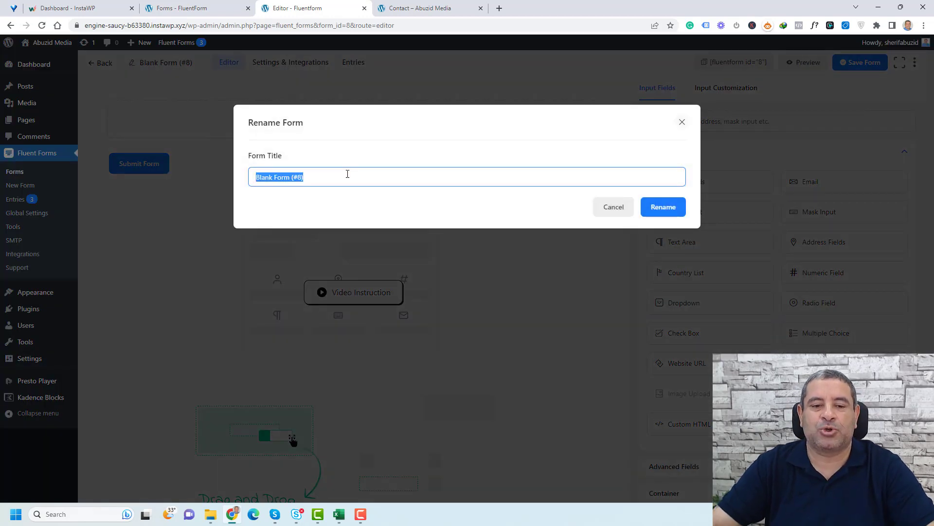
text(Contact Form Demo)
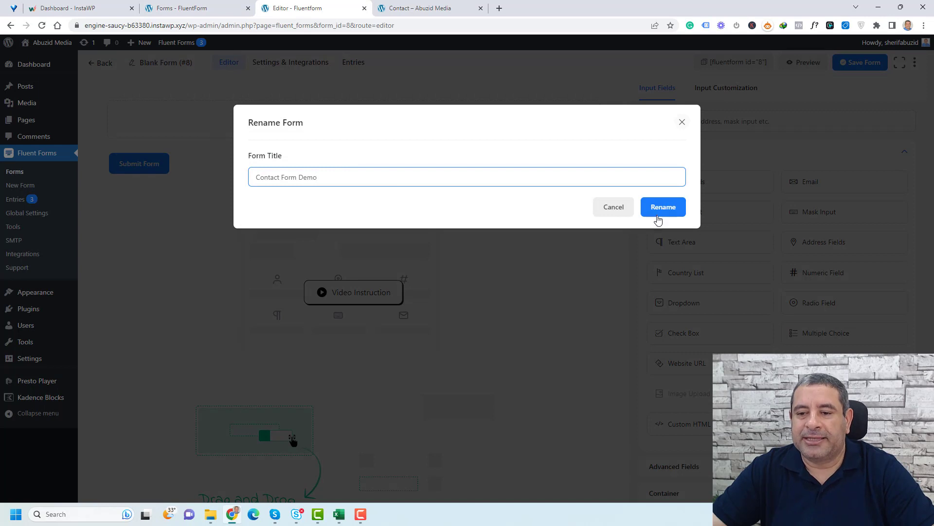
click(661, 214)
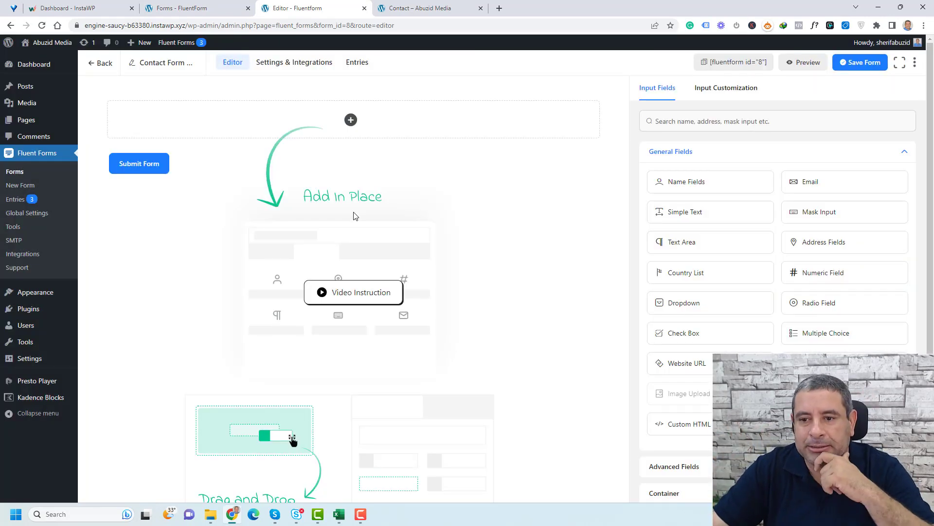
Add Name Fields, Email and Text Area fields to the form, in that order.
drag(719, 182, 399, 123)
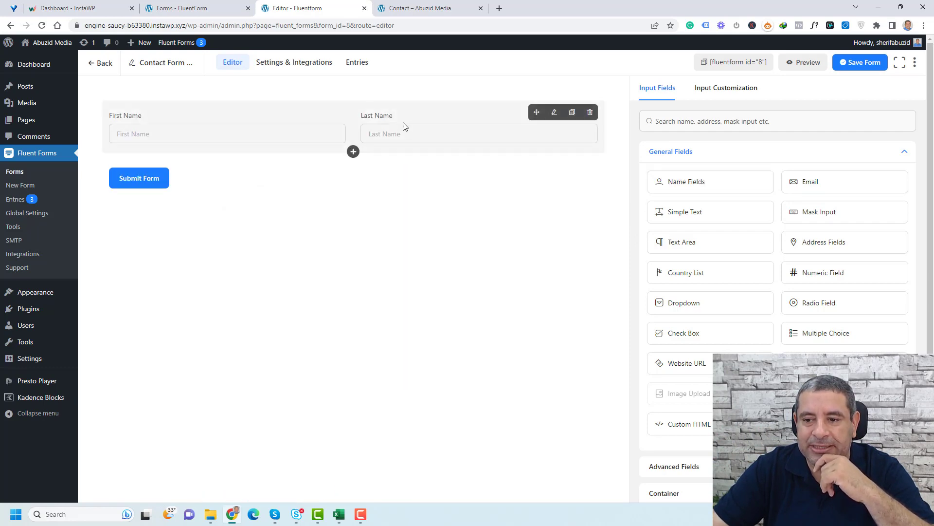
drag(820, 183, 304, 159)
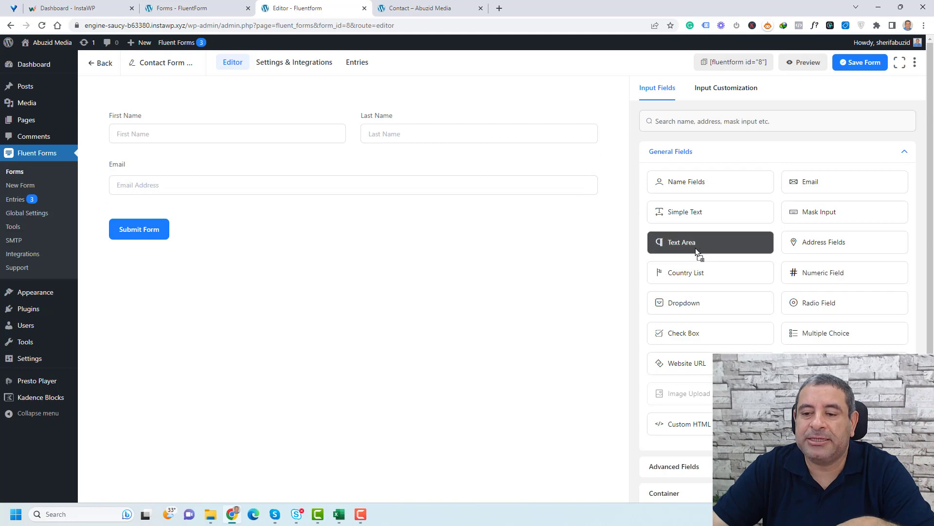
drag(706, 247, 317, 215)
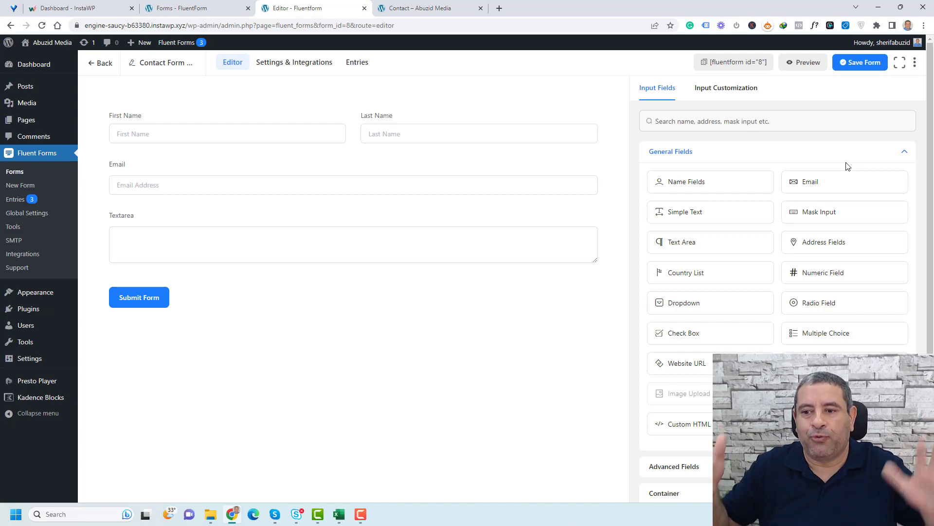
click(442, 8)
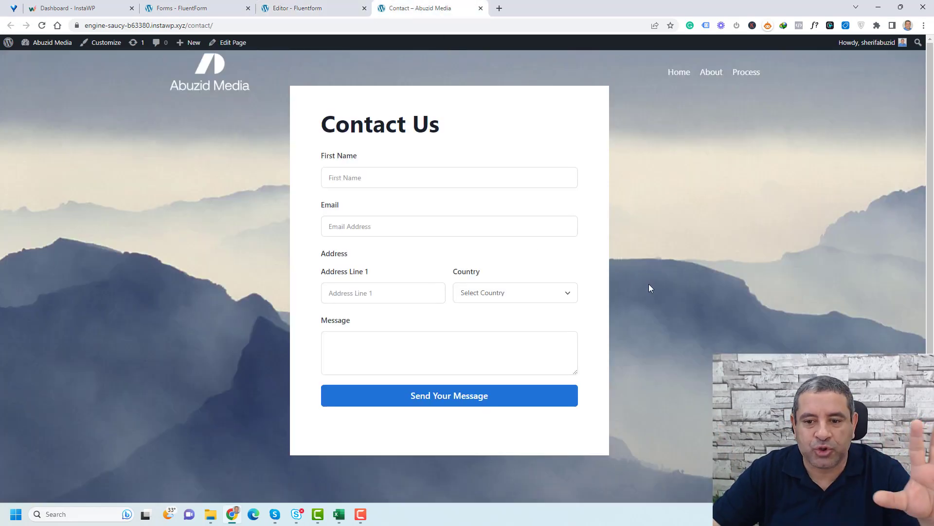
click(296, 9)
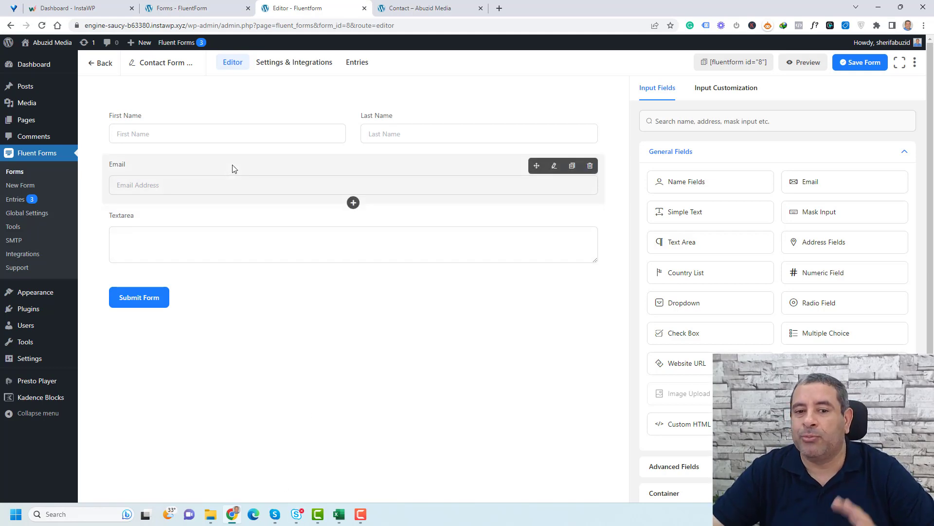
Uncheck Last Name in the name field and expand the Container field group.
click(276, 112)
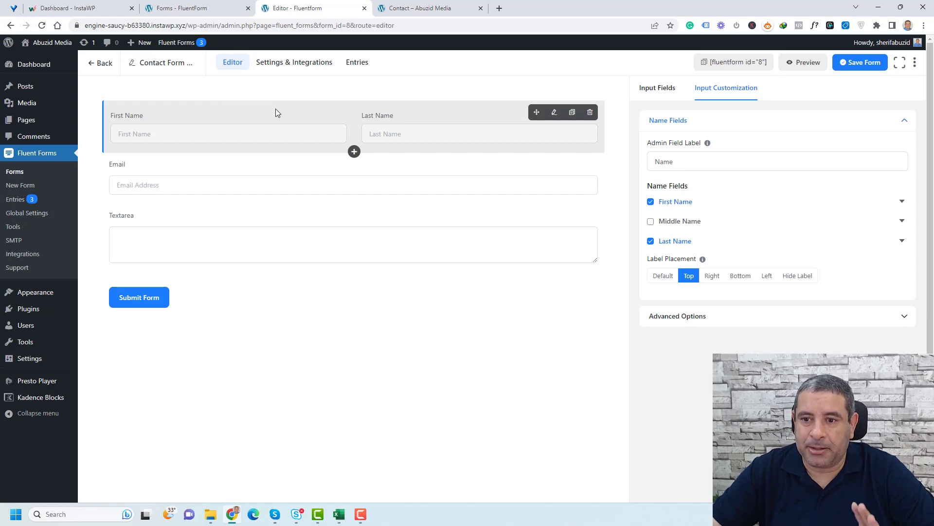
click(651, 242)
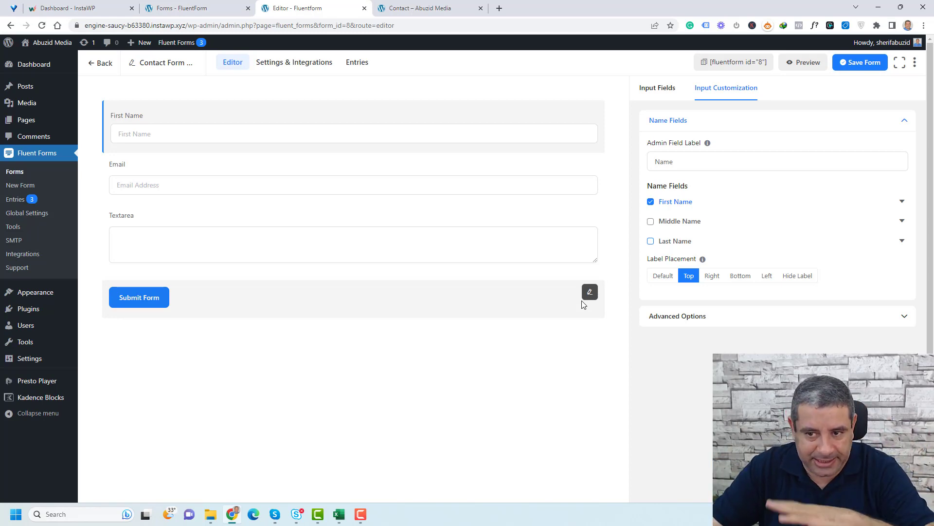
click(651, 97)
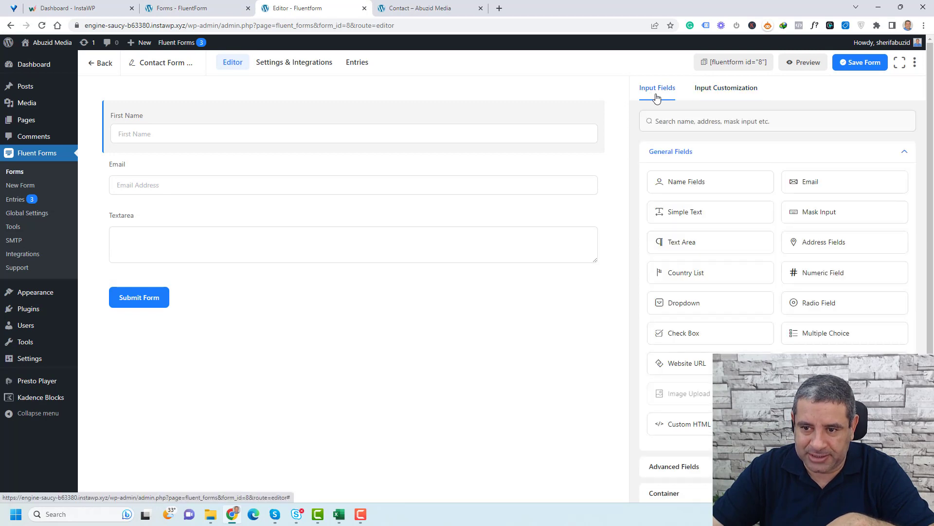
click(907, 154)
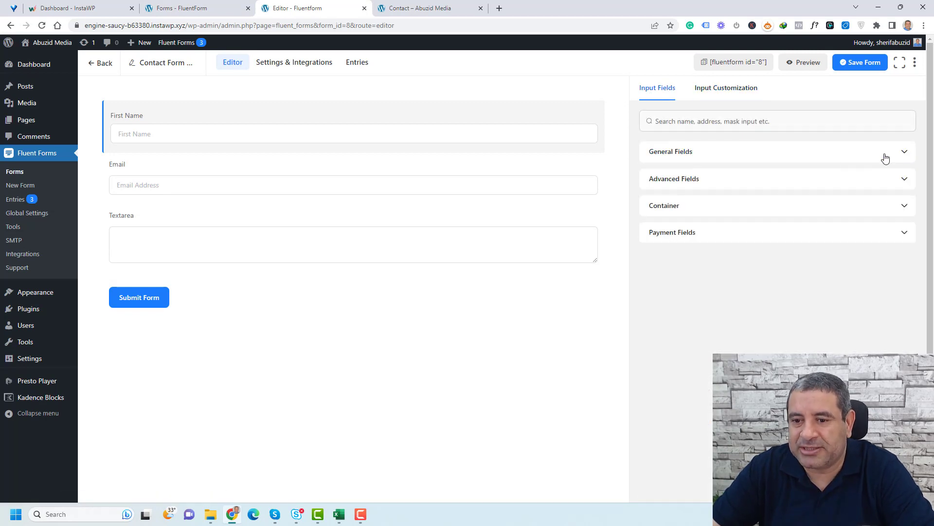
click(908, 207)
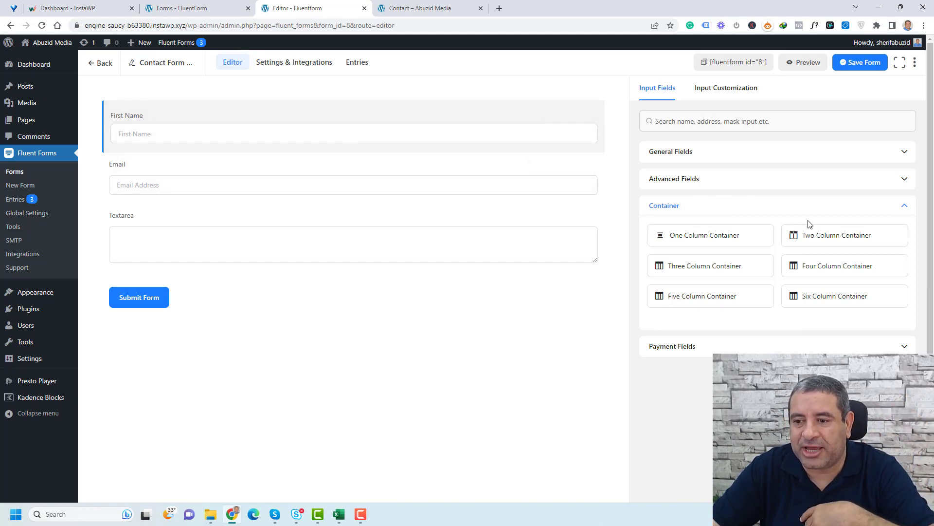
Put First Name and Email in a two-column container, with the Email column wider.
drag(812, 235, 398, 161)
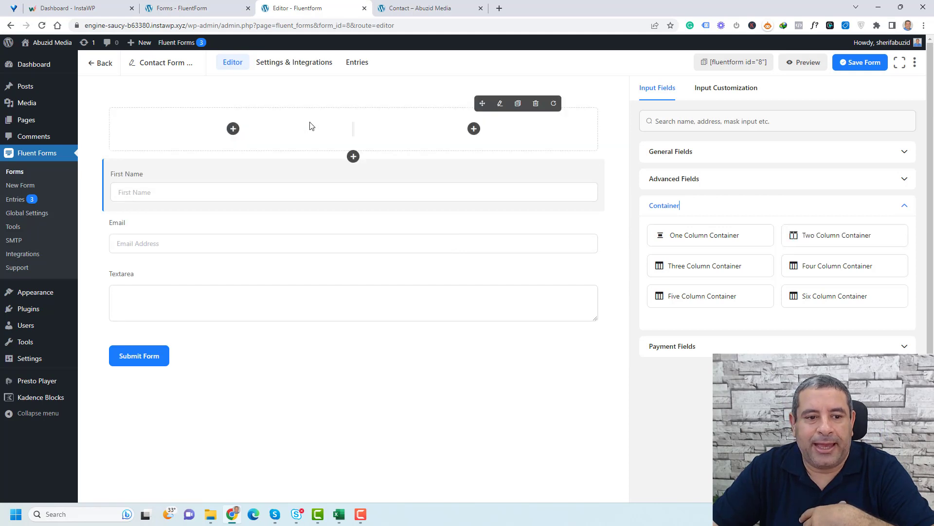
drag(535, 173, 296, 133)
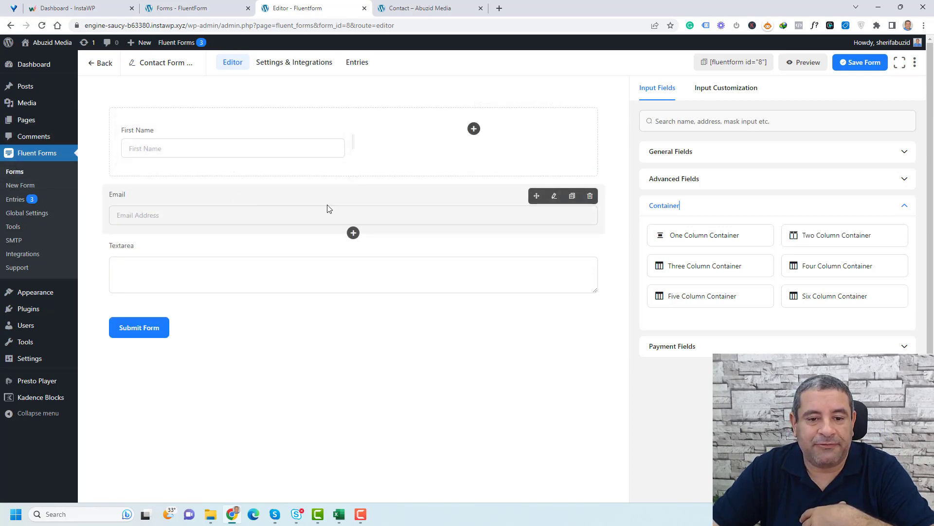
drag(537, 196, 523, 162)
drag(350, 146, 281, 153)
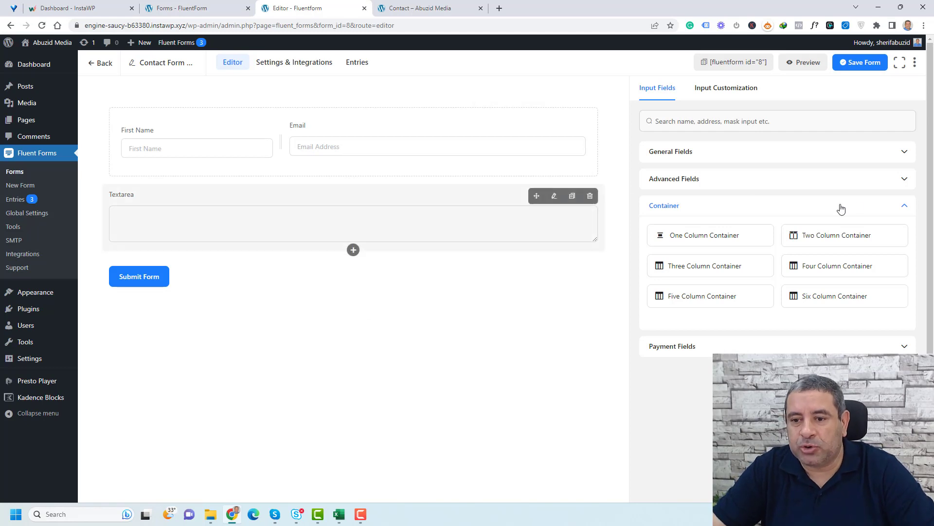
click(905, 154)
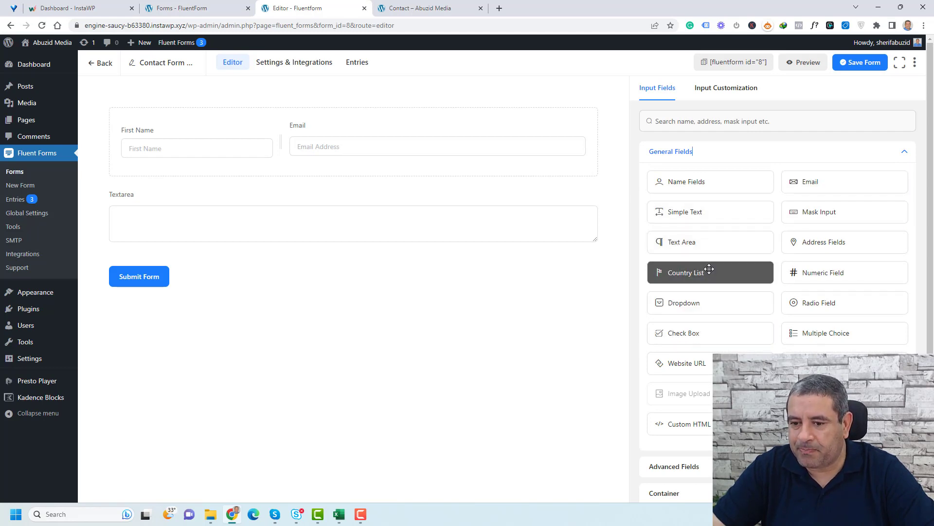
Add a Dropdown and an Address field keeping Address Line 1, City, State and Zip Code.
drag(711, 309, 334, 197)
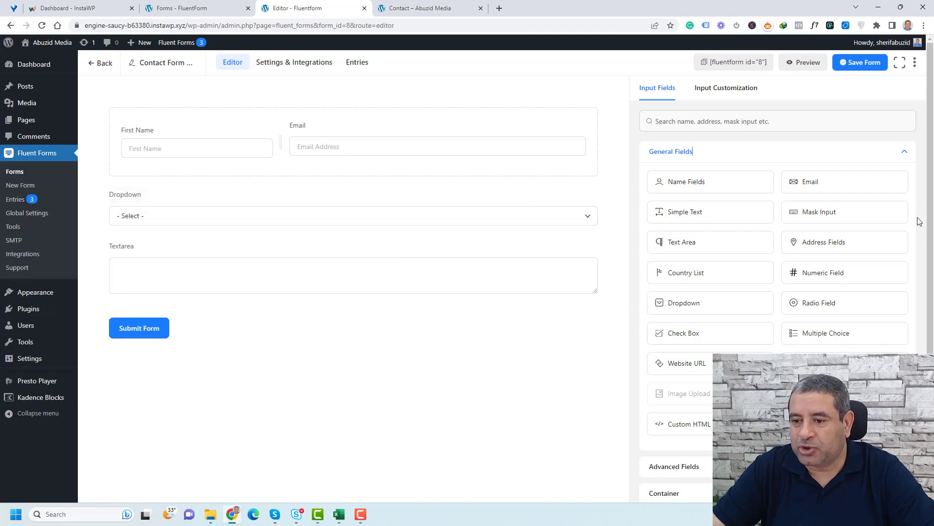
drag(865, 244, 354, 262)
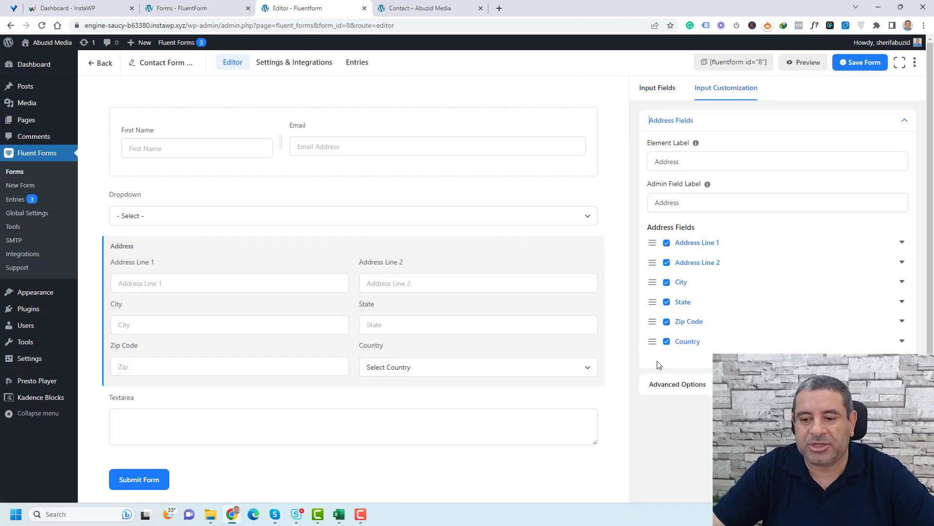
click(666, 342)
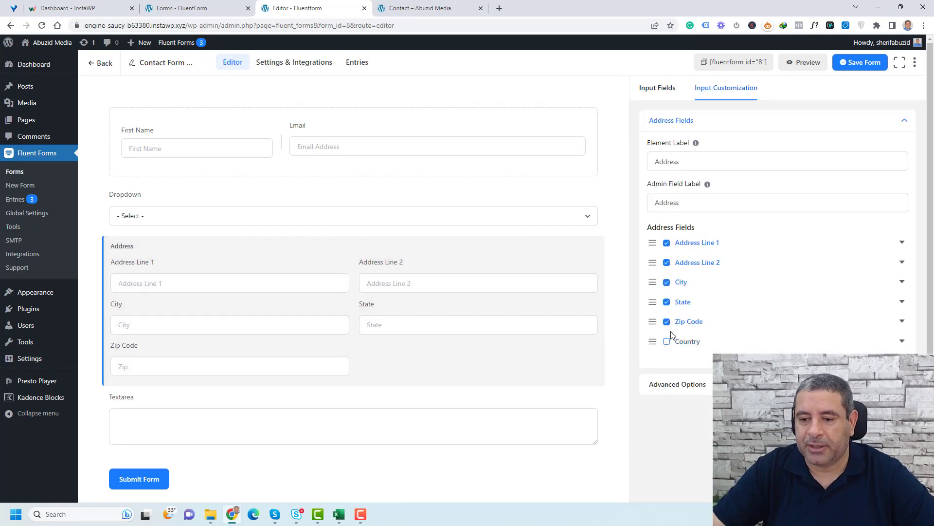
click(667, 322)
click(666, 303)
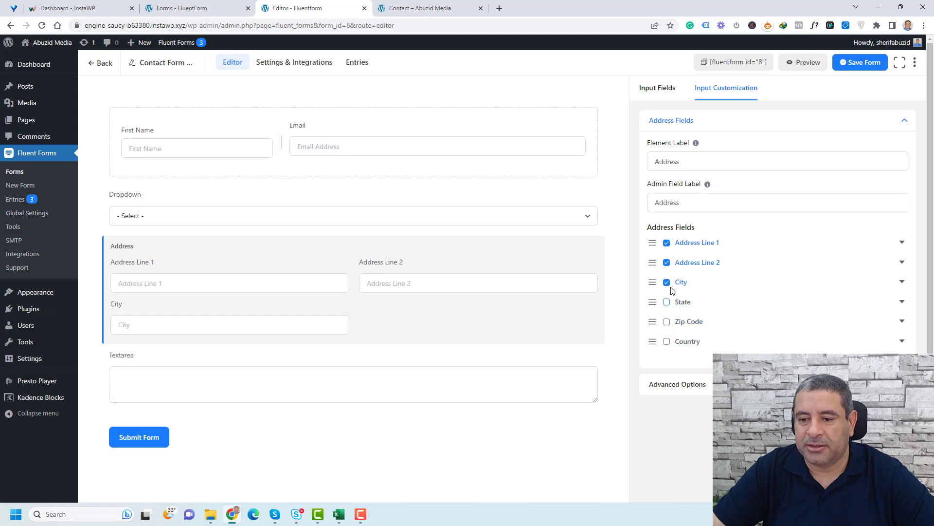
click(667, 263)
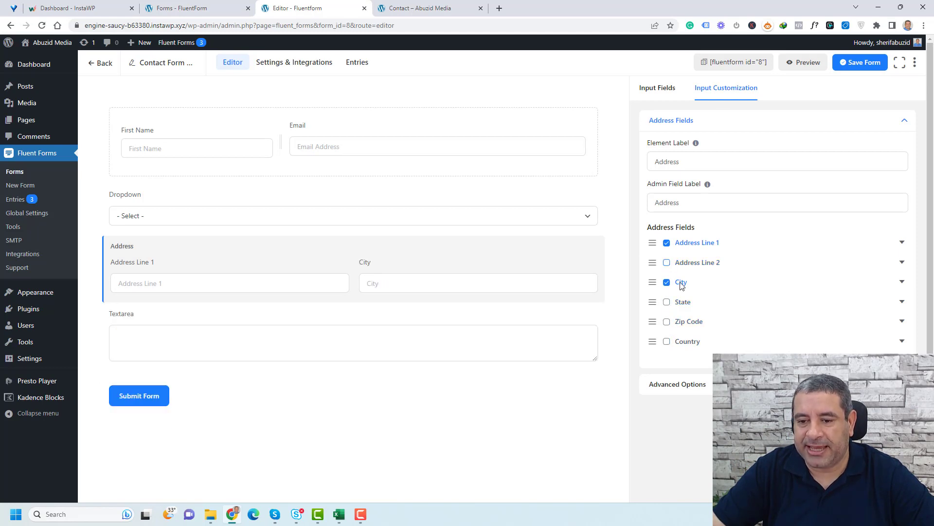
click(668, 326)
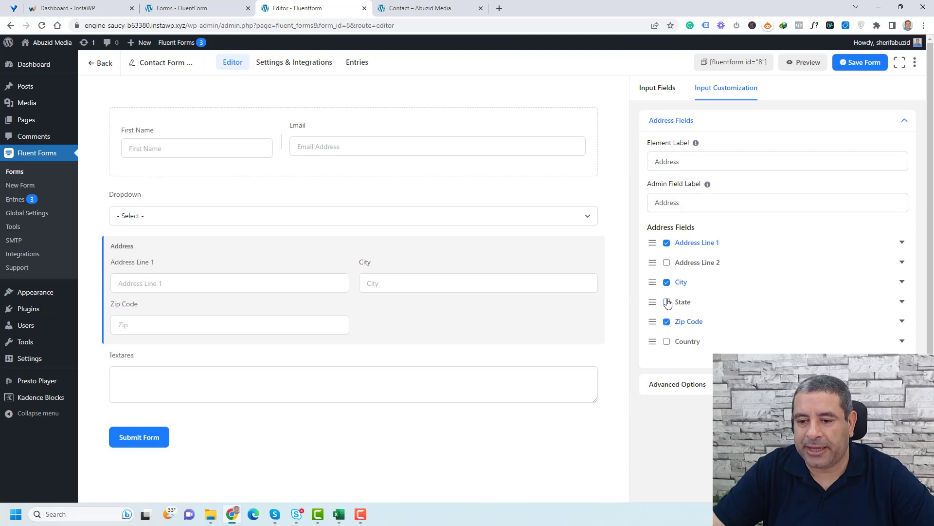
click(667, 302)
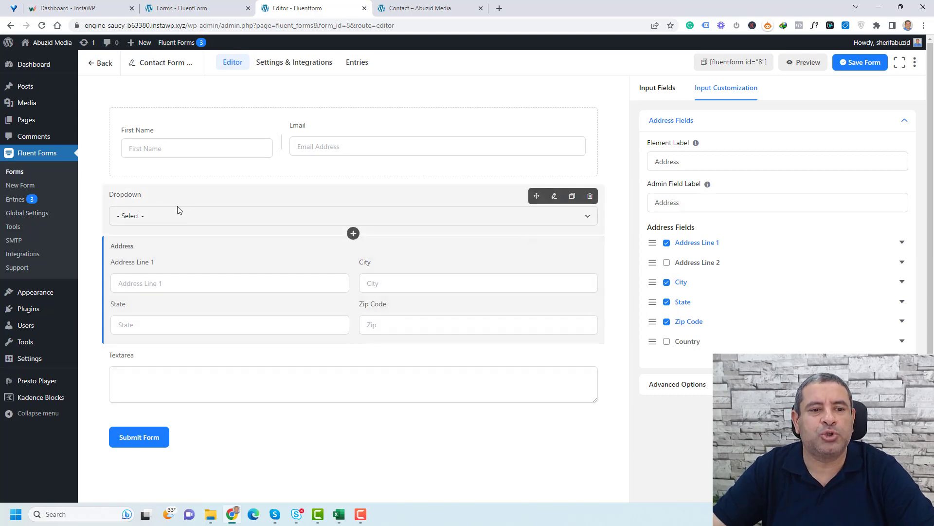
Label the dropdown 'Service Type:' with options Service 1 and Service 2.
click(178, 210)
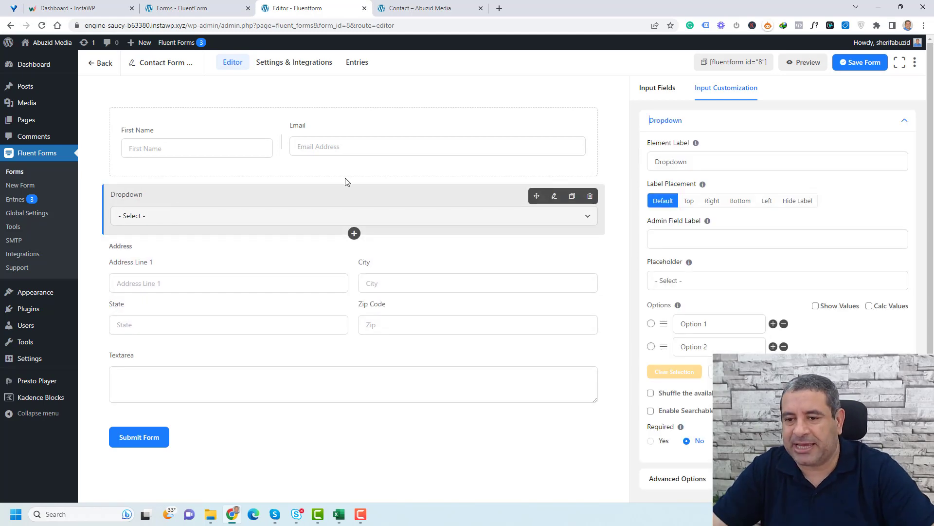
click(727, 167)
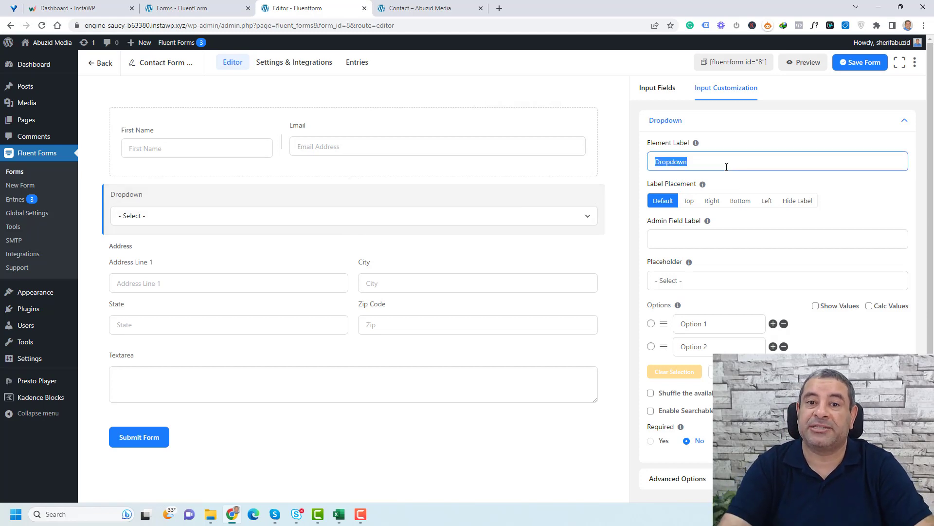
text(Service Type:)
double_click(700, 331)
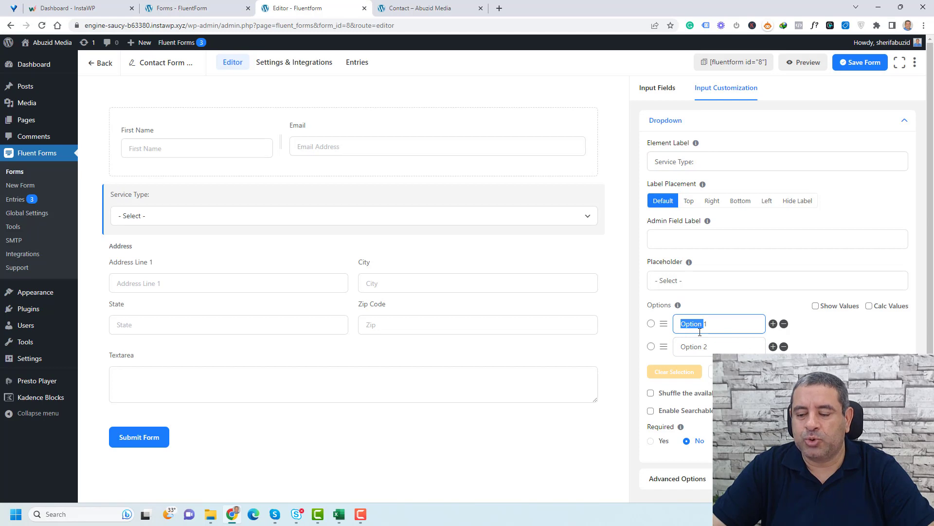
text(Service)
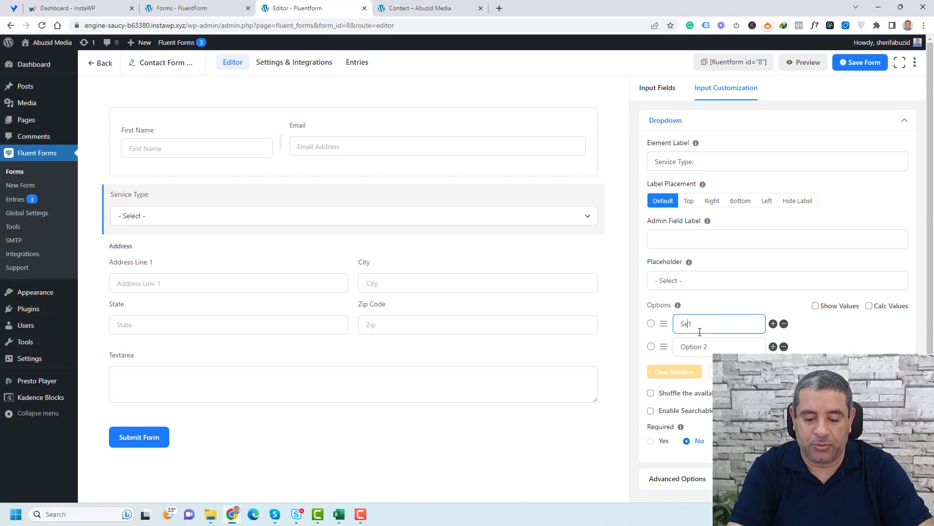
double_click(693, 346)
text(Service)
Relabel the text area 'Message'.
click(158, 366)
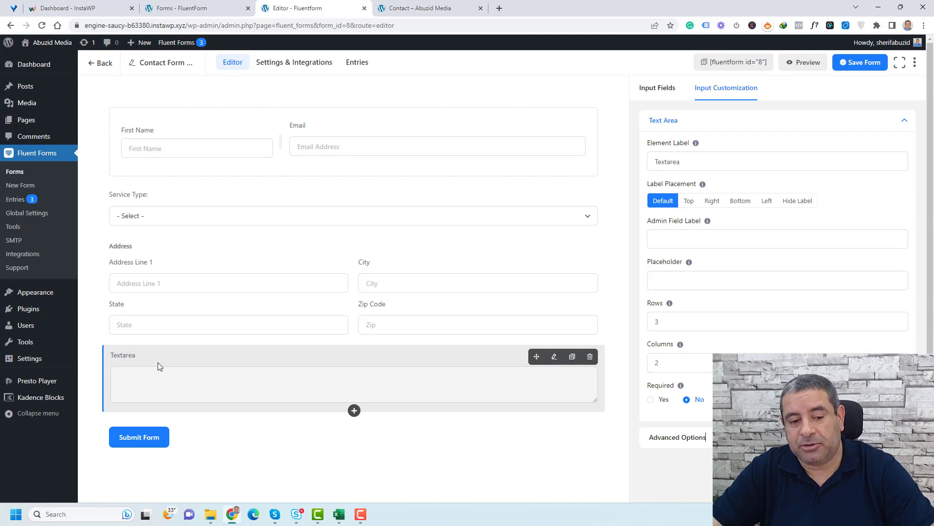
double_click(757, 161)
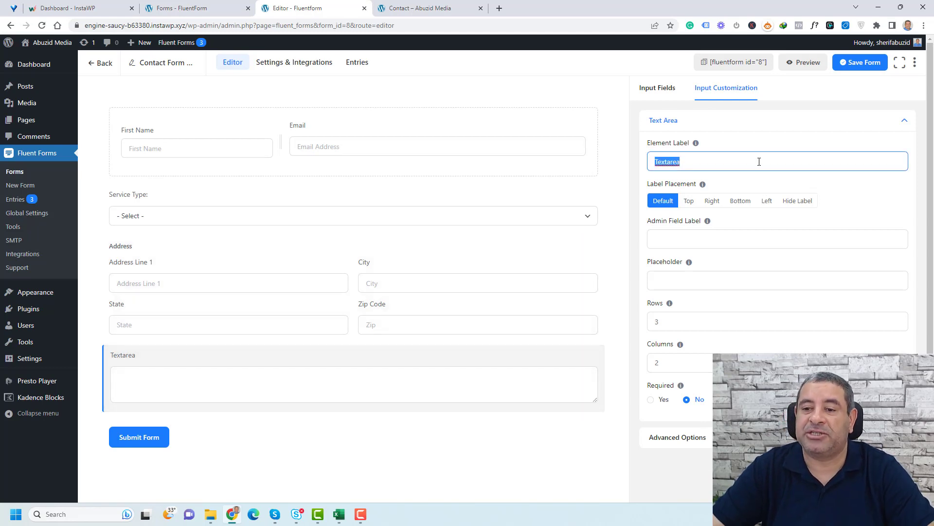
text(Message)
click(252, 436)
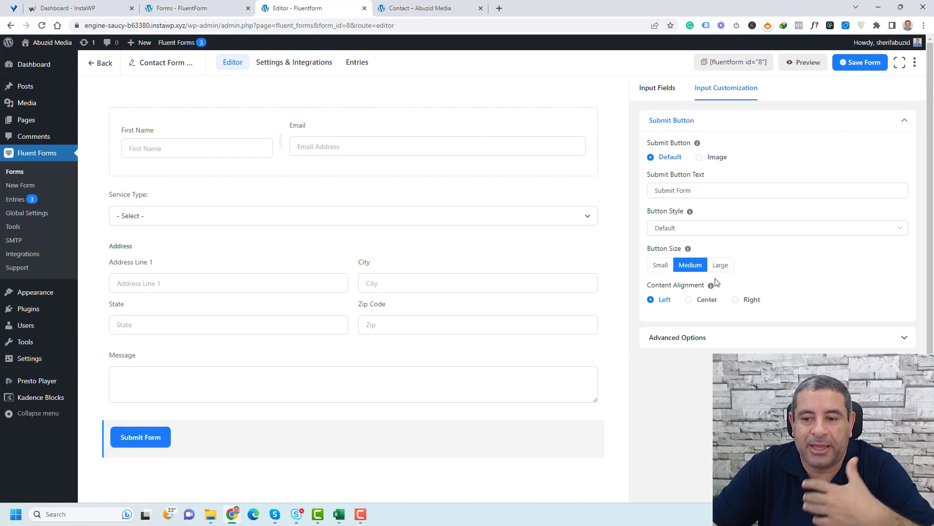
Set the Submit button to Large size with Center alignment and save the form.
double_click(763, 189)
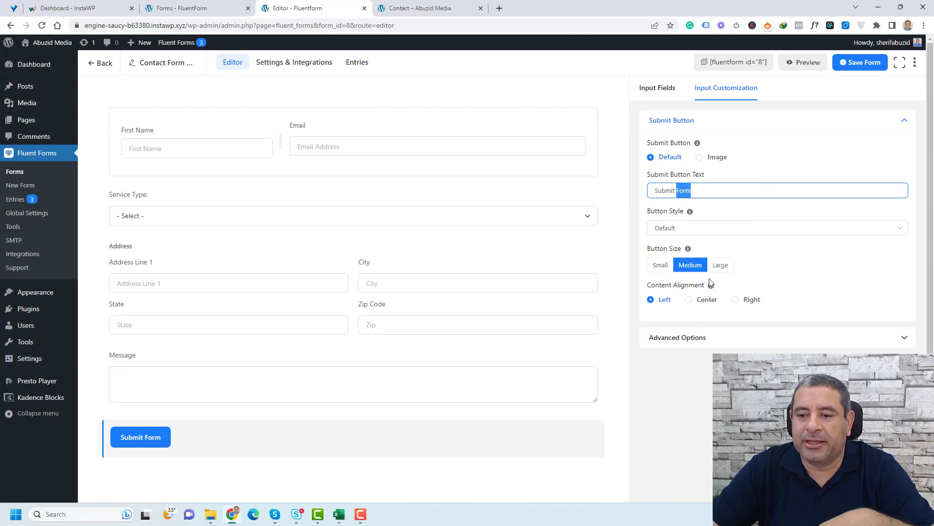
mouse_move(711, 283)
click(720, 266)
click(730, 267)
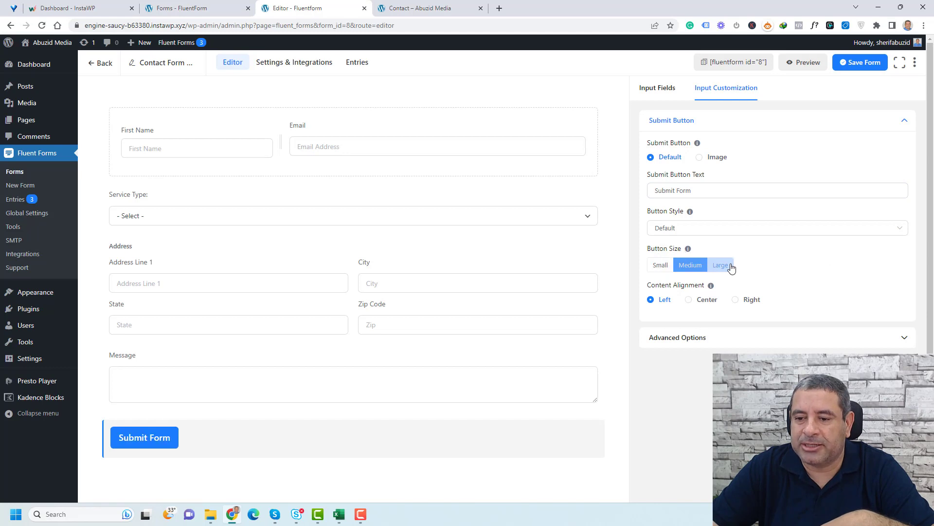
click(689, 300)
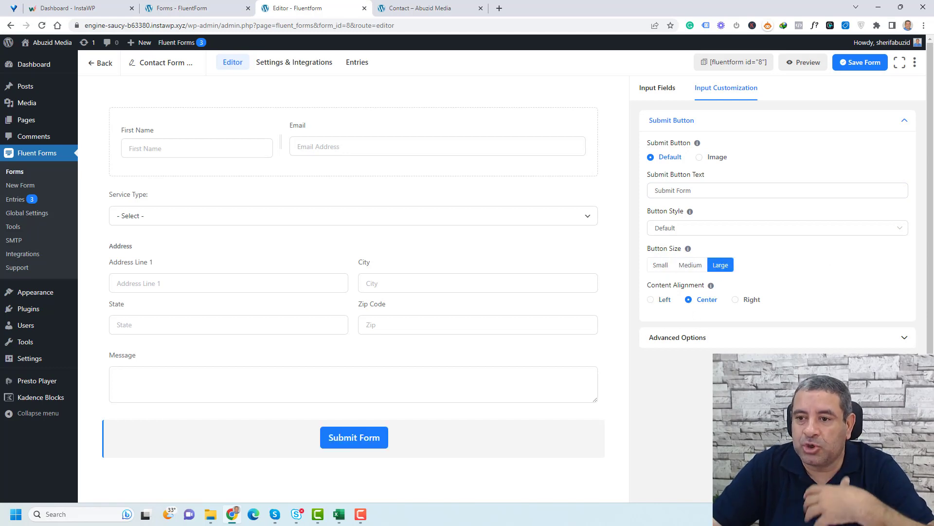
click(859, 63)
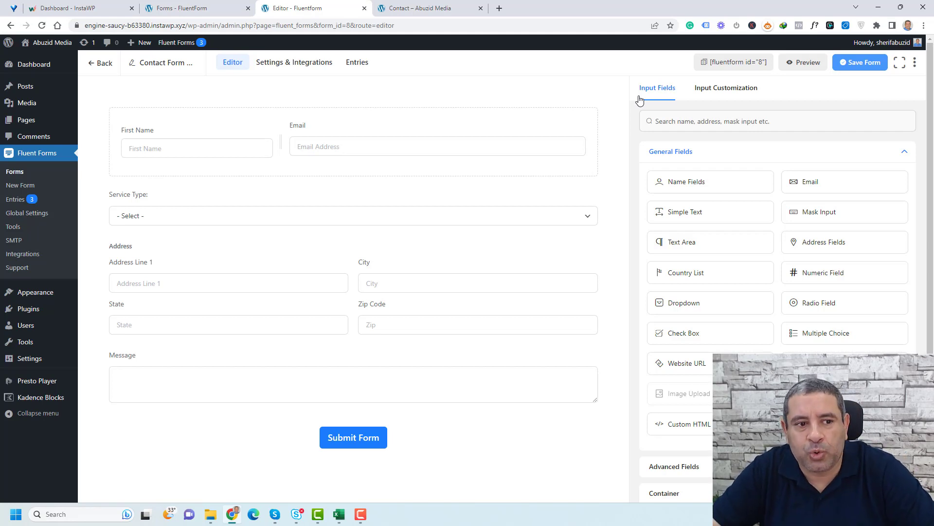
Open a new page in a new tab and title it 'Contact Form'.
mouse_move(47, 126)
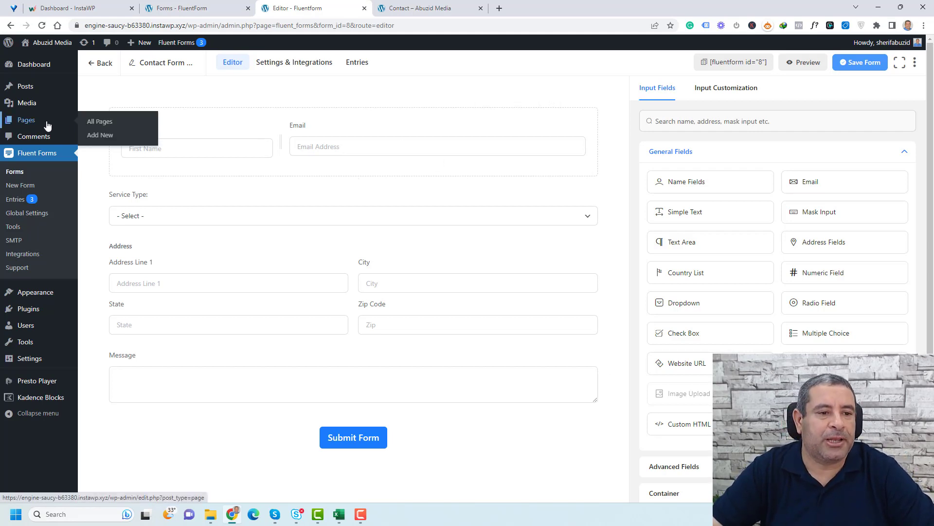
right_click(100, 135)
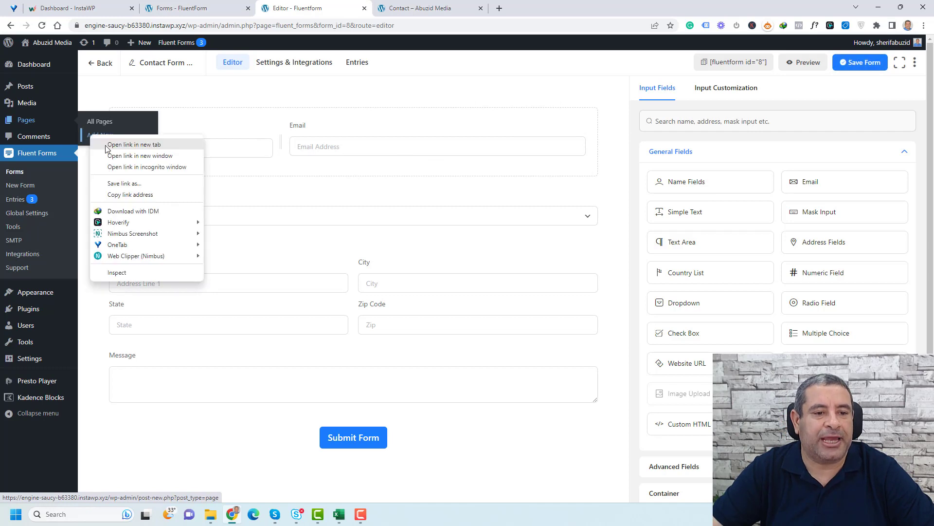
click(131, 144)
click(452, 5)
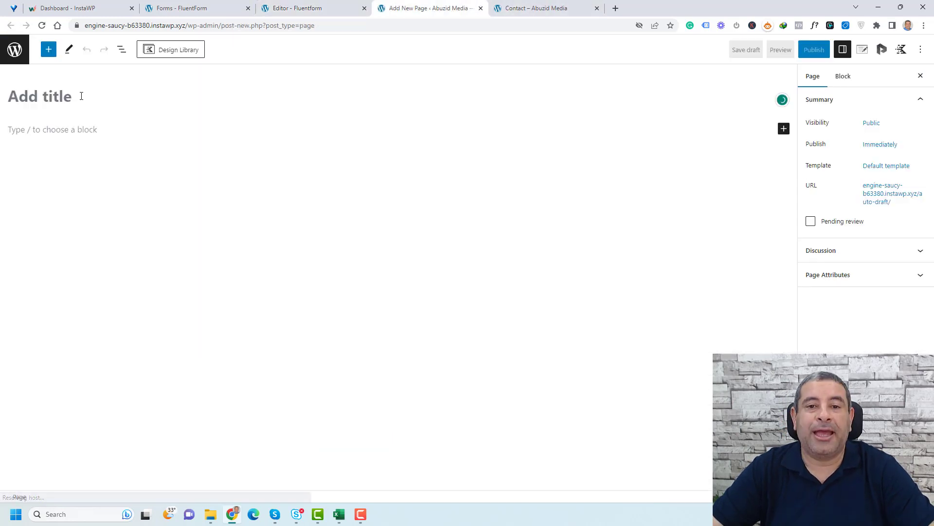
text(Contact Form)
click(65, 132)
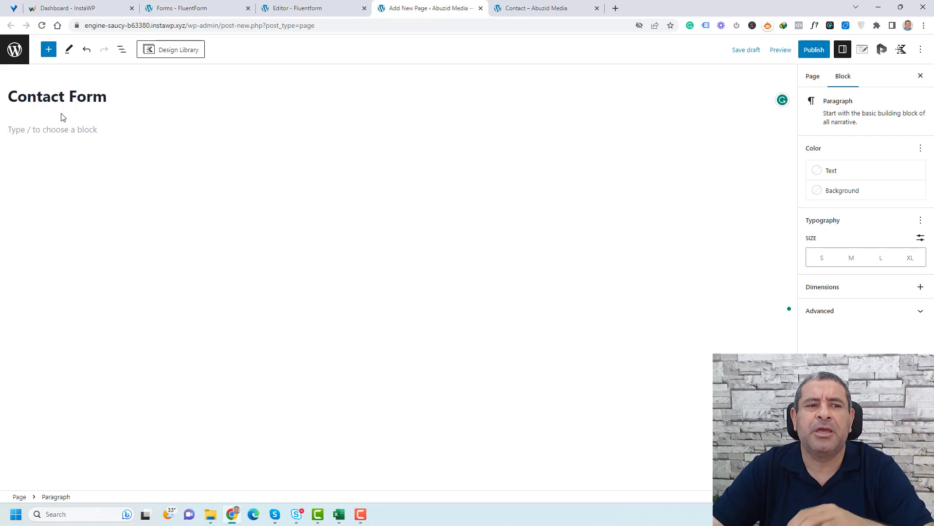
Search the block inserter for 'fluent' to find the Fluent Forms block.
click(48, 49)
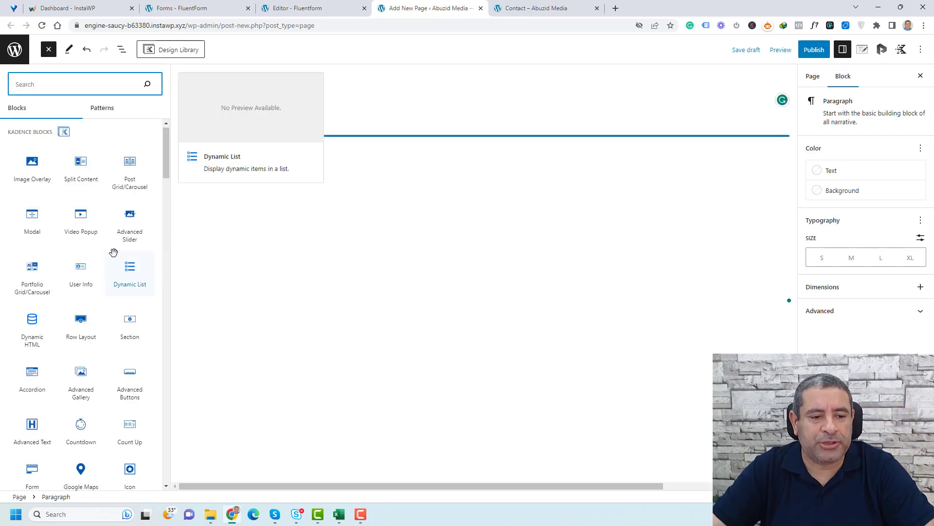
scroll(114, 258, down, 15)
scroll(115, 258, down, 10)
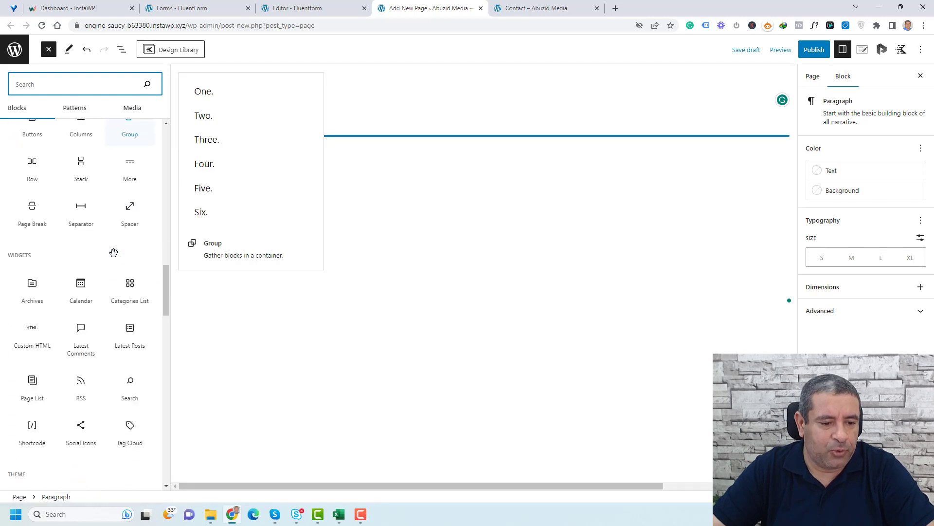
scroll(115, 258, down, 15)
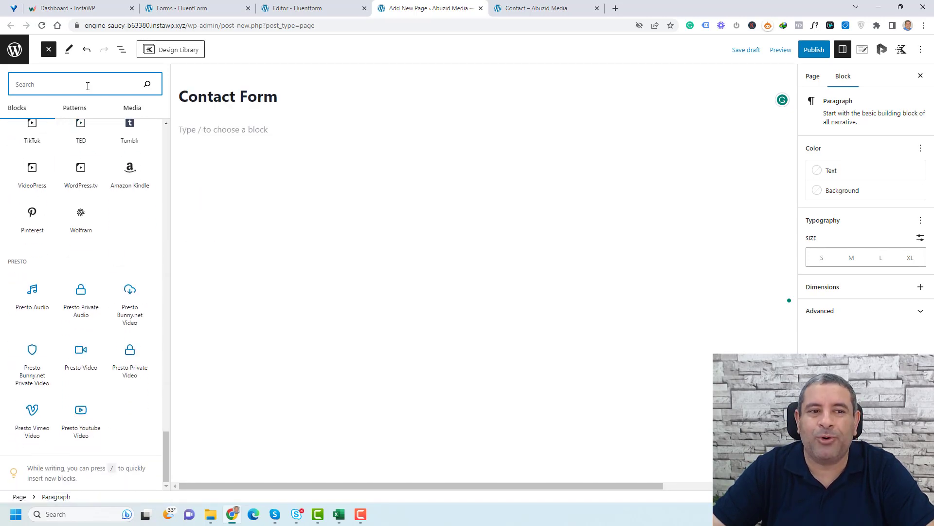
text(fluent)
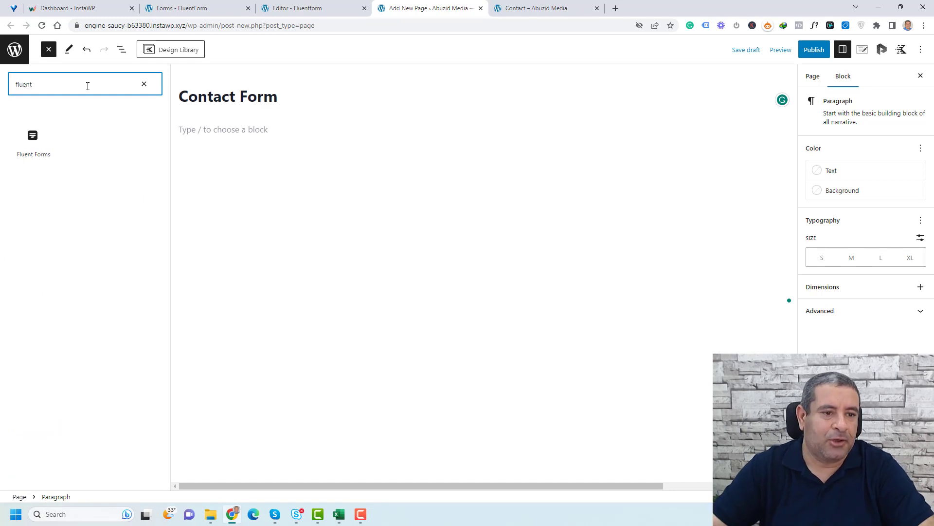
Add a Fluent Forms block below the title showing the Contact Form Demo form.
drag(45, 141, 397, 132)
click(395, 173)
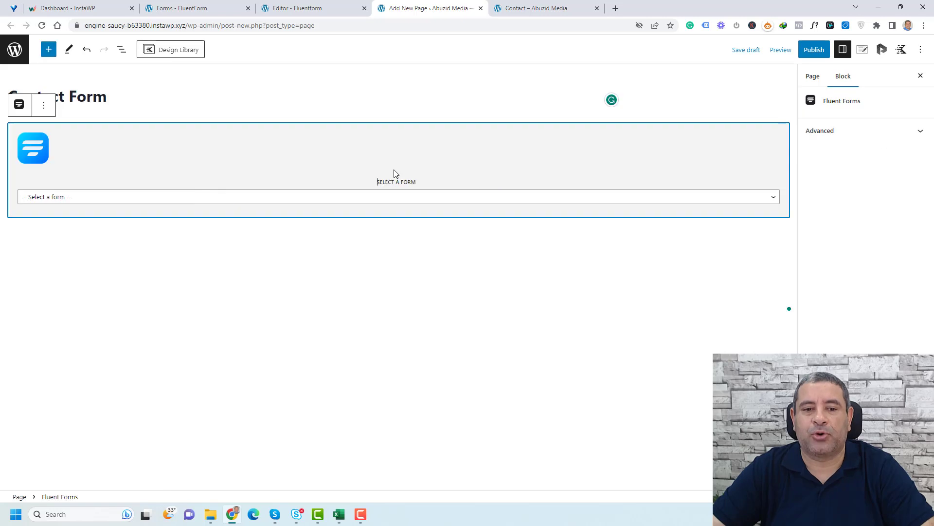
click(373, 199)
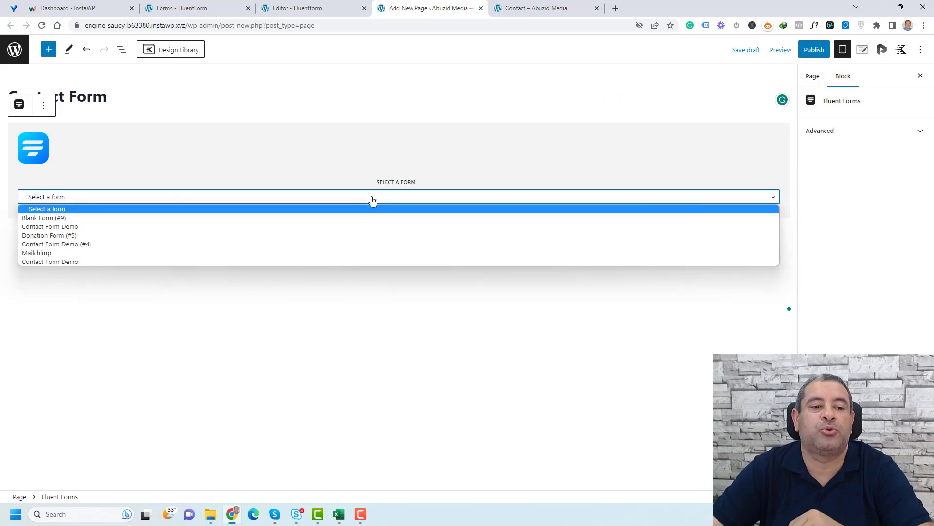
click(276, 231)
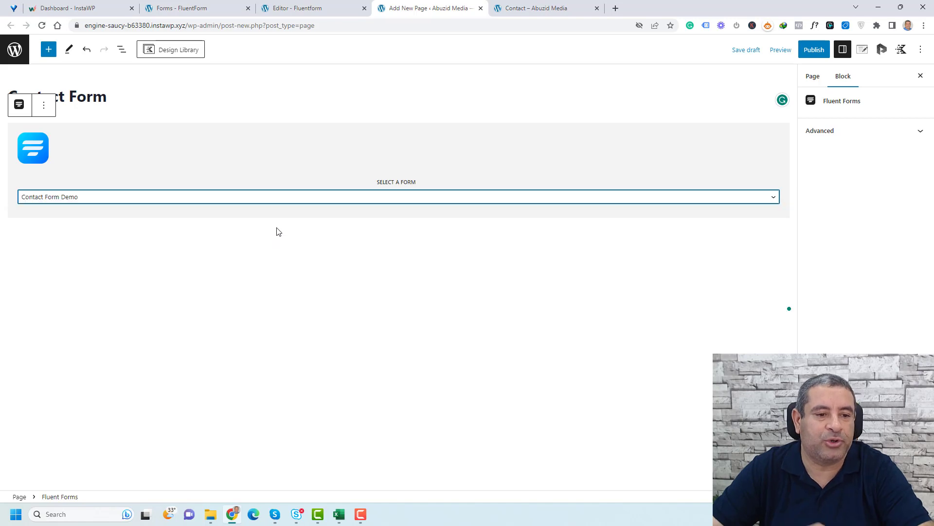
Publish the Contact Form page and open the live page in a new tab.
click(817, 54)
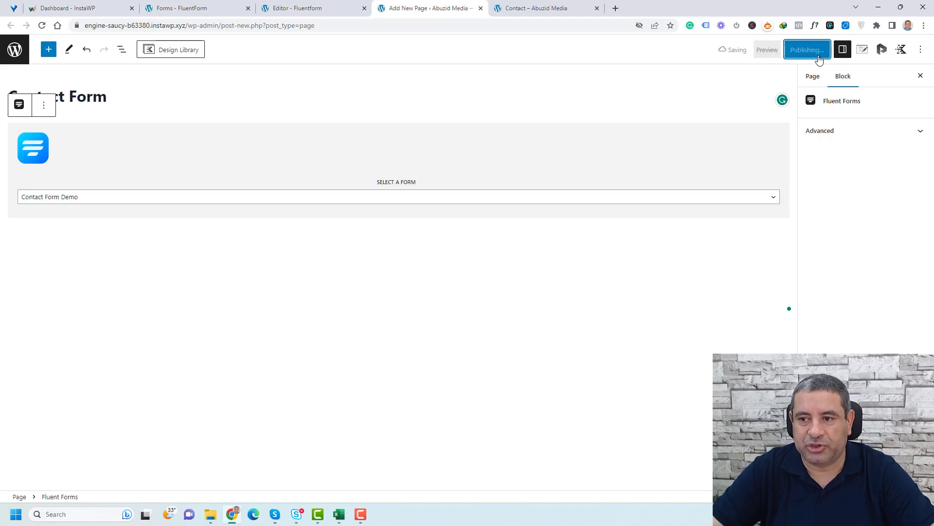
right_click(93, 472)
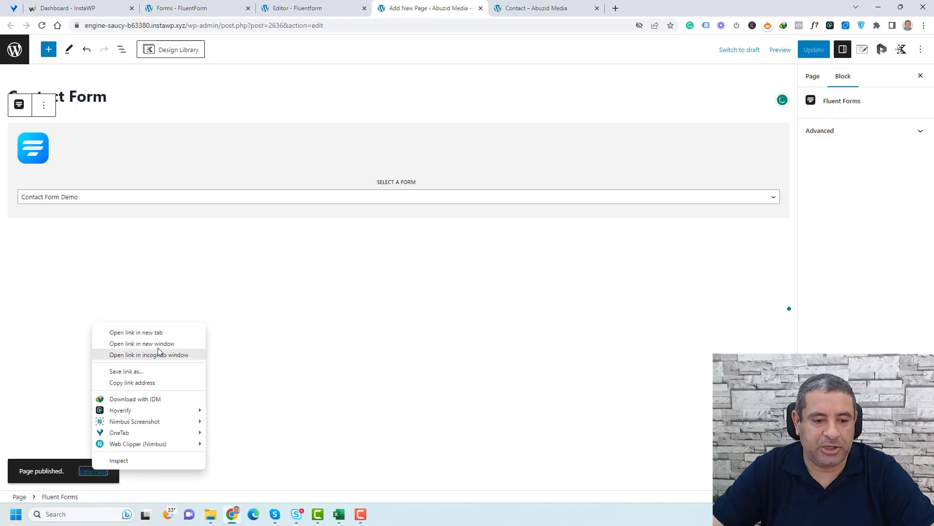
click(136, 331)
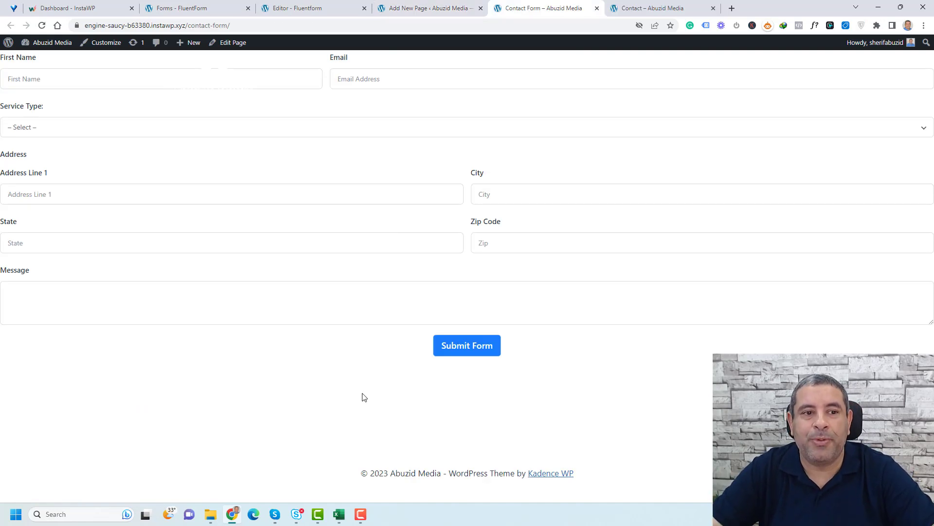
Return from the live form to the Contact Form page editor tab.
click(412, 7)
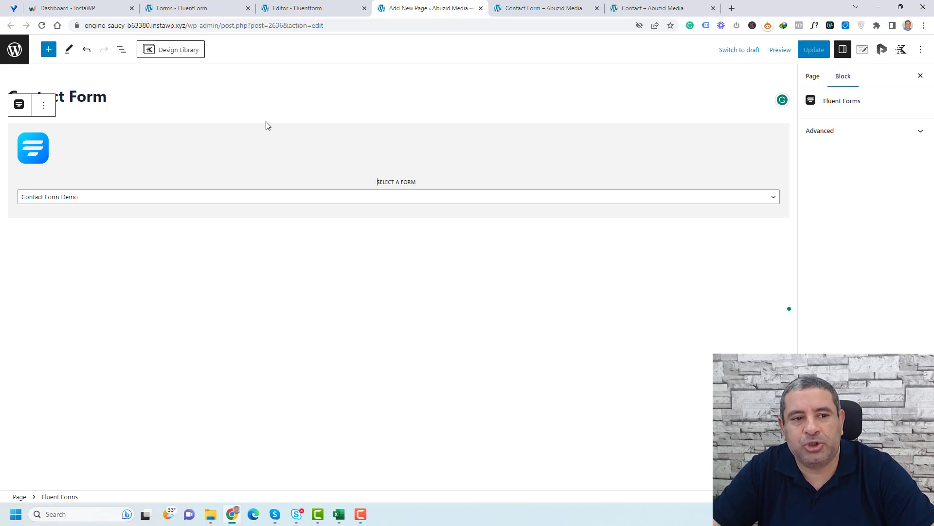
Add a single-column Row Layout block and move the contact form block inside it.
click(48, 50)
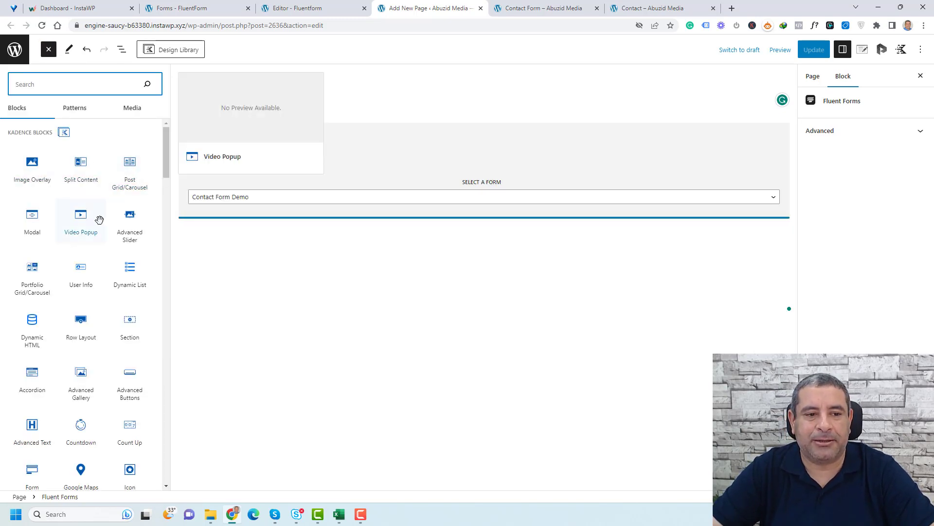
scroll(98, 216, down, 4)
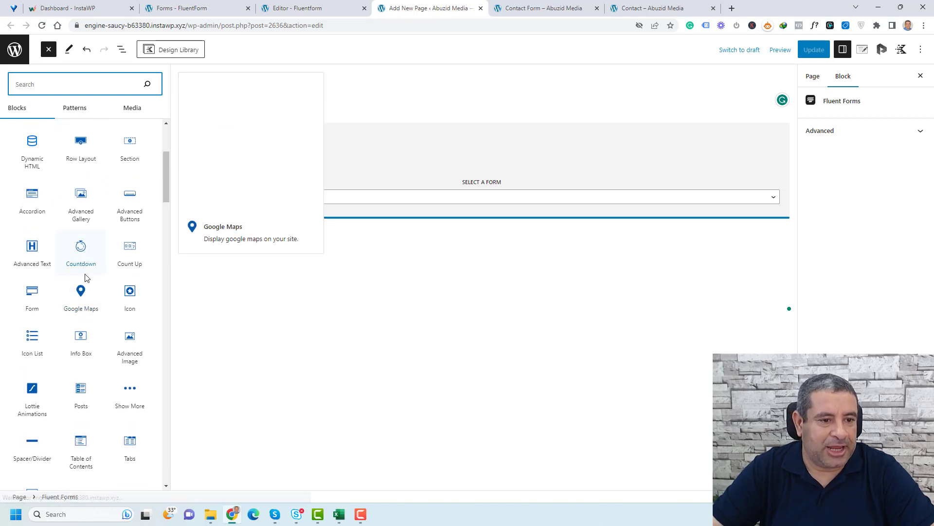
scroll(97, 277, up, 4)
drag(80, 334, 438, 129)
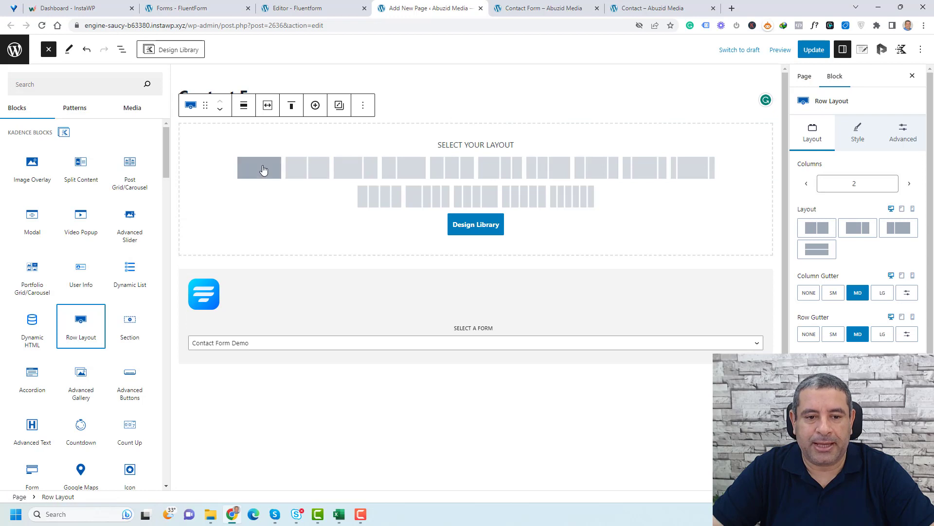
click(181, 170)
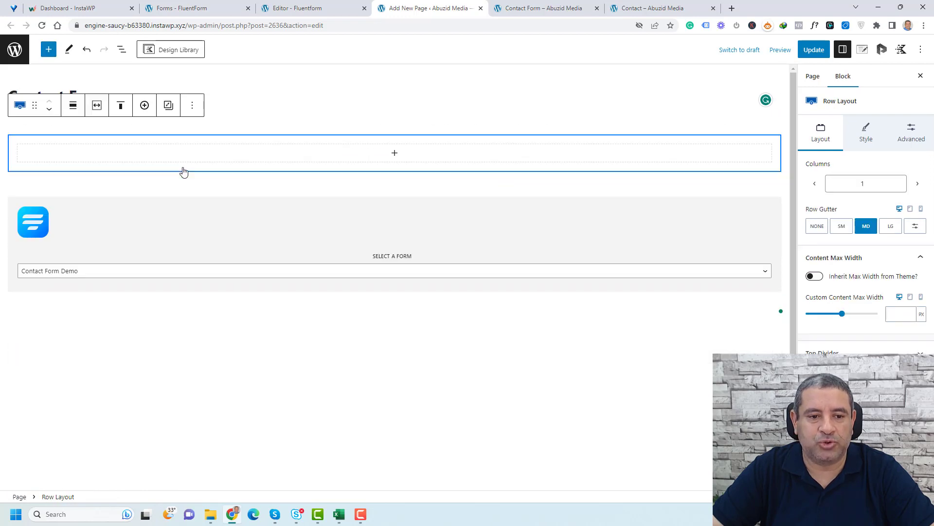
click(354, 212)
drag(36, 181, 344, 156)
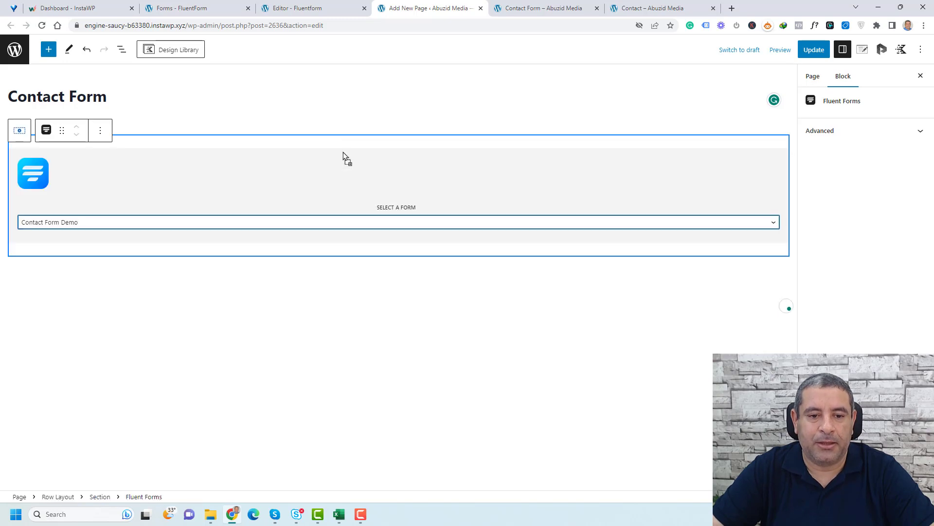
click(358, 142)
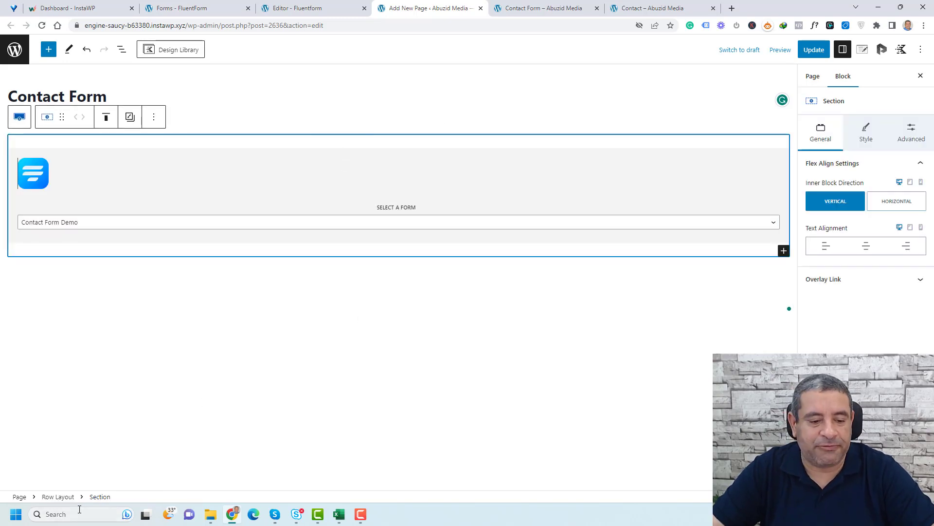
Set the row's Custom Content Max Width to 900 px and update the page.
click(58, 498)
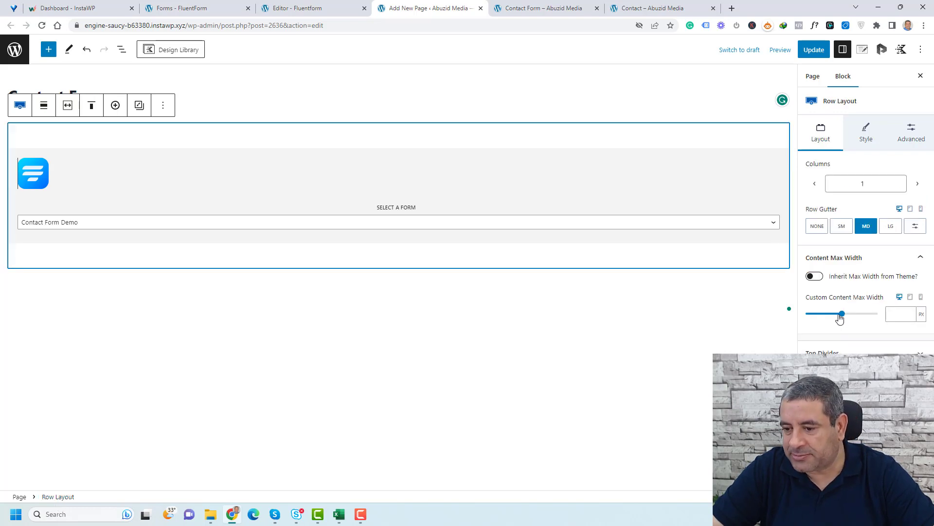
drag(841, 317, 845, 318)
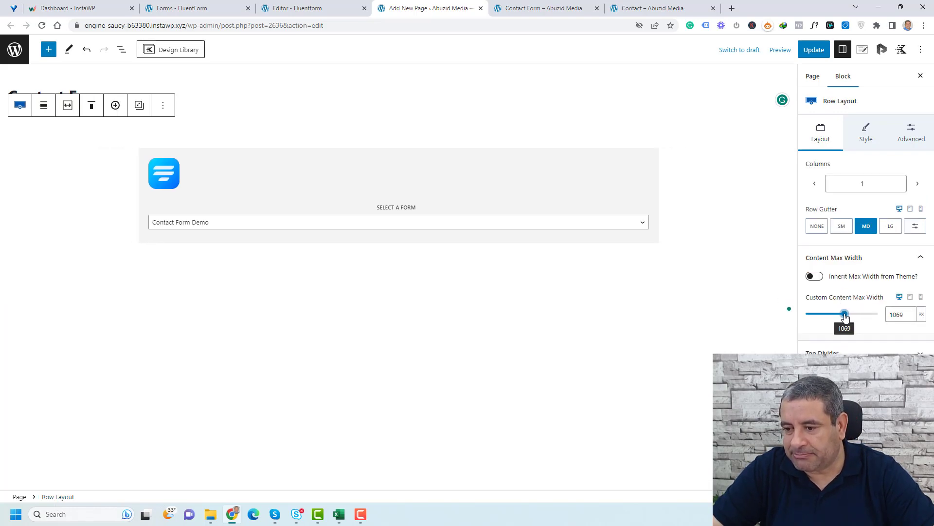
double_click(896, 315)
text(900)
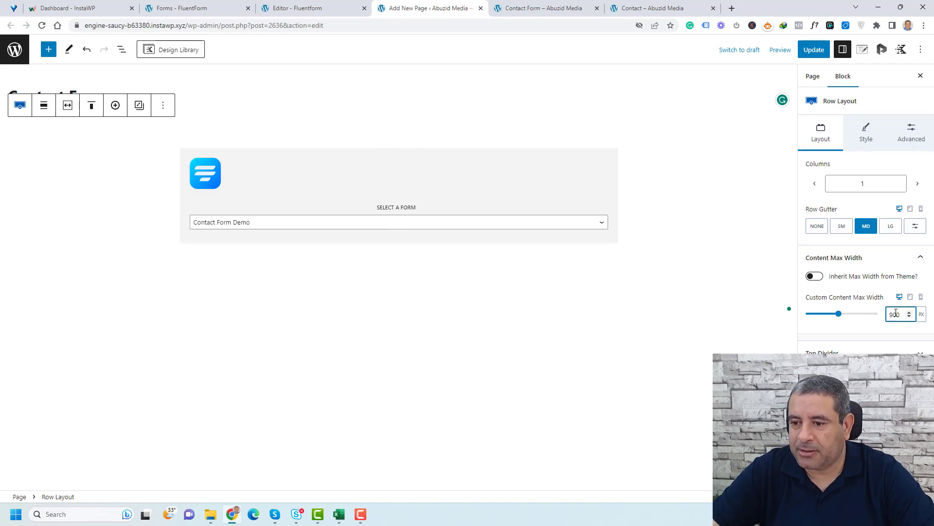
click(815, 51)
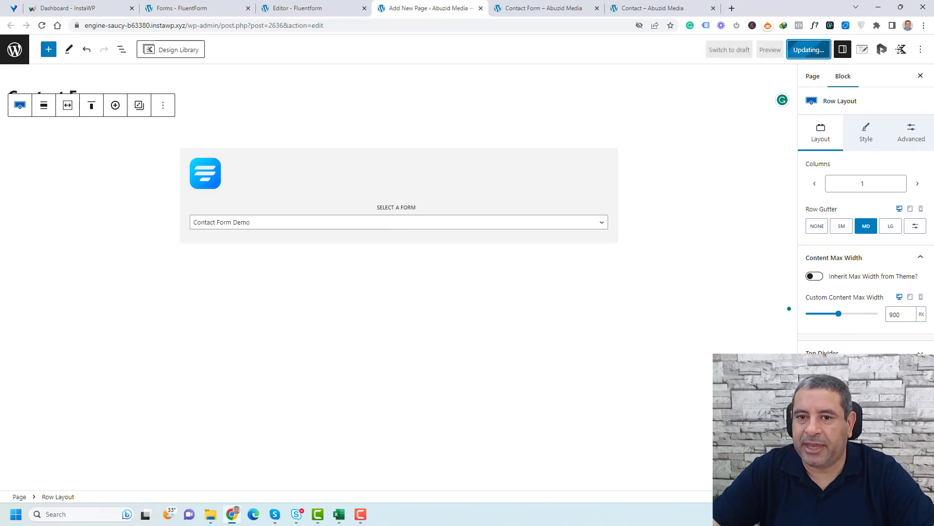
Reload the live page to check the narrower form, then return to the editor.
click(526, 4)
click(42, 26)
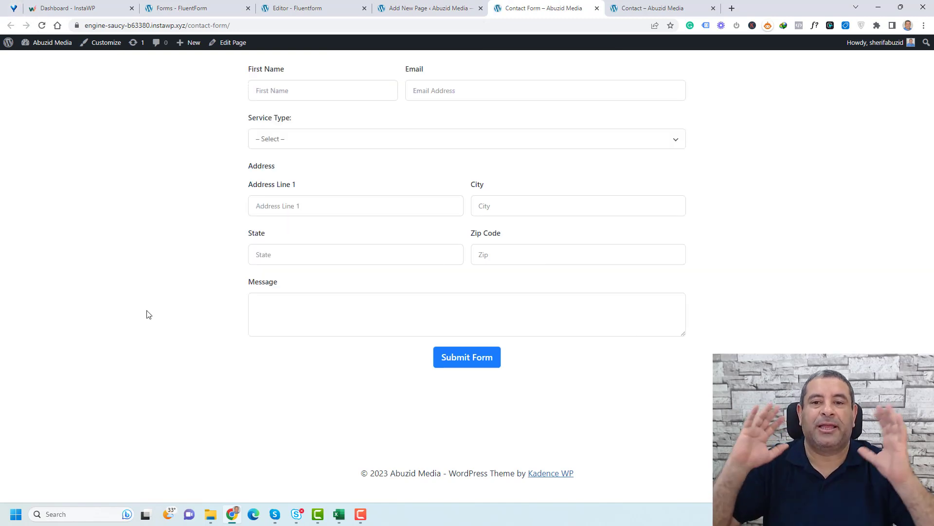
click(414, 9)
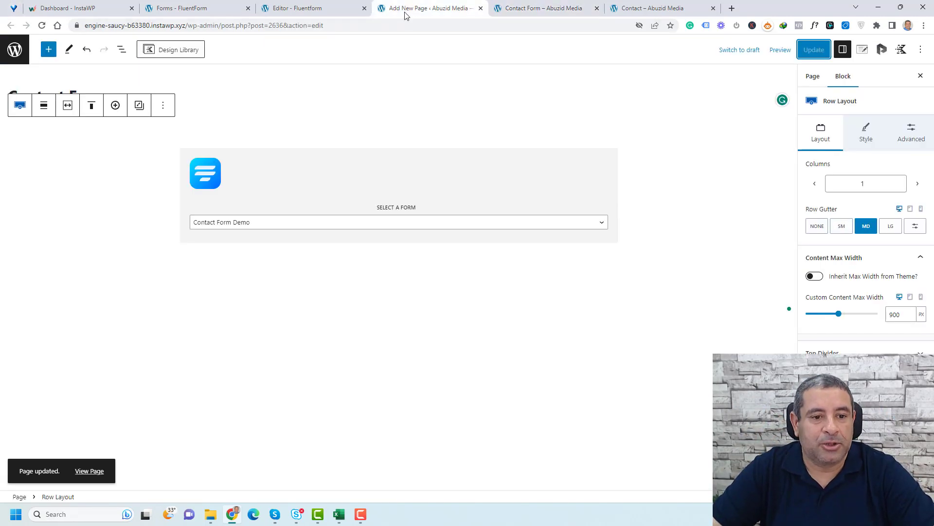
click(375, 159)
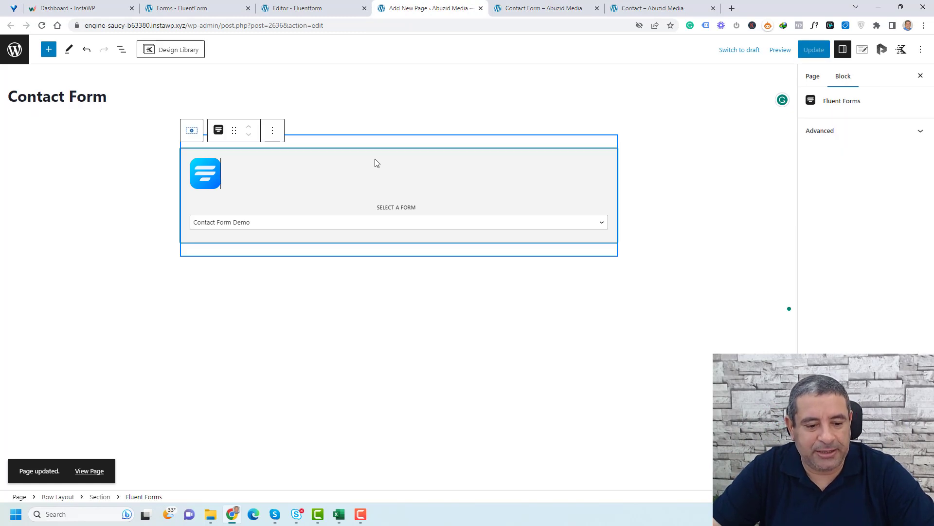
Insert a Heading block above the form reading 'Contact Us'.
click(273, 130)
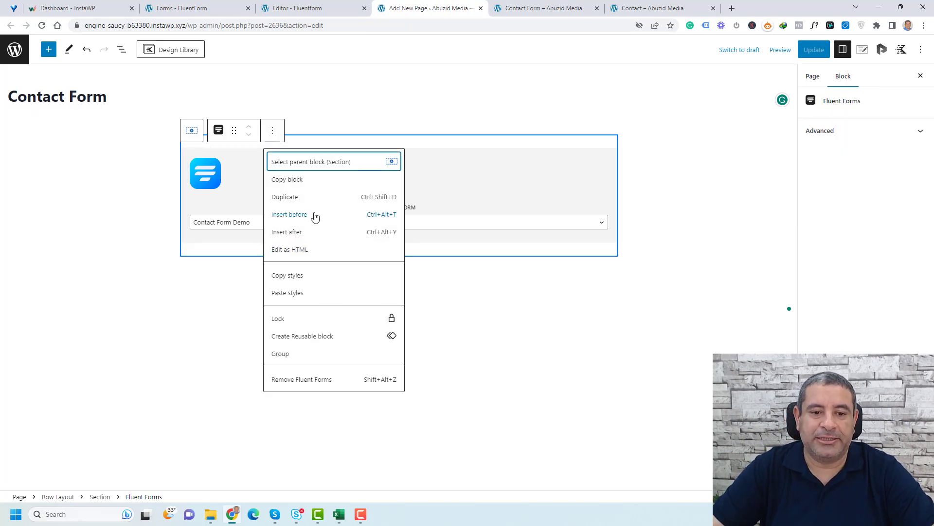
click(315, 215)
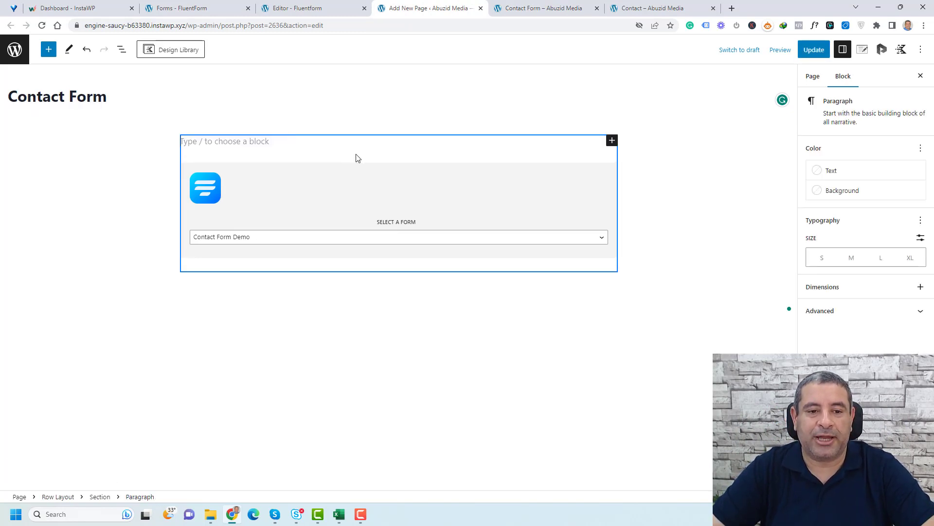
click(612, 141)
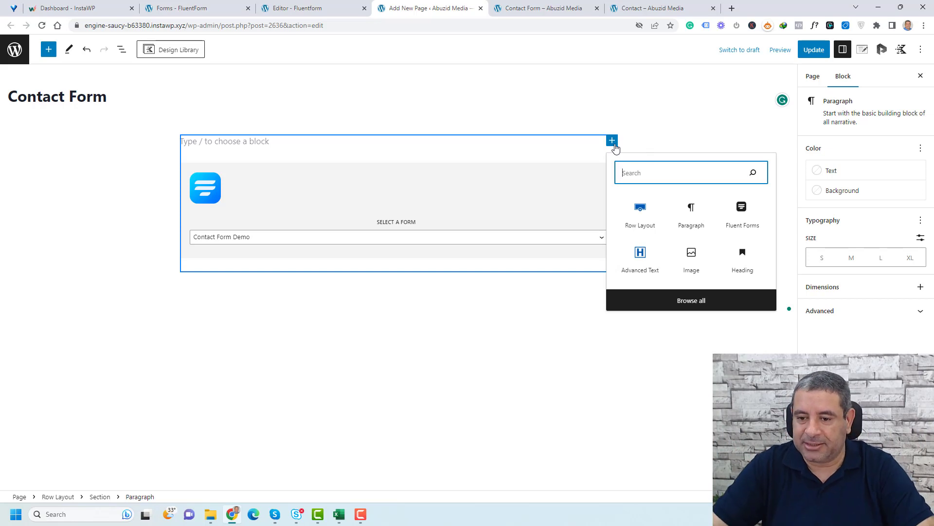
click(727, 253)
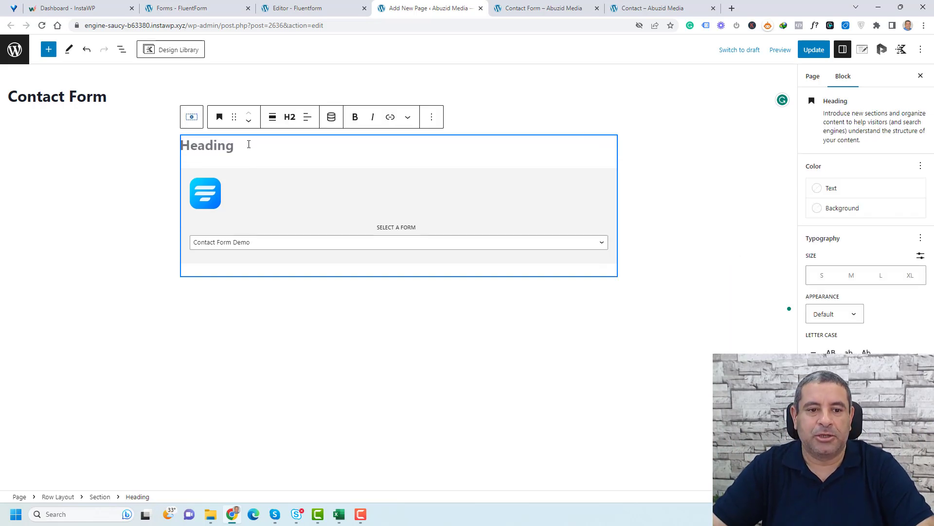
text(Contact Us)
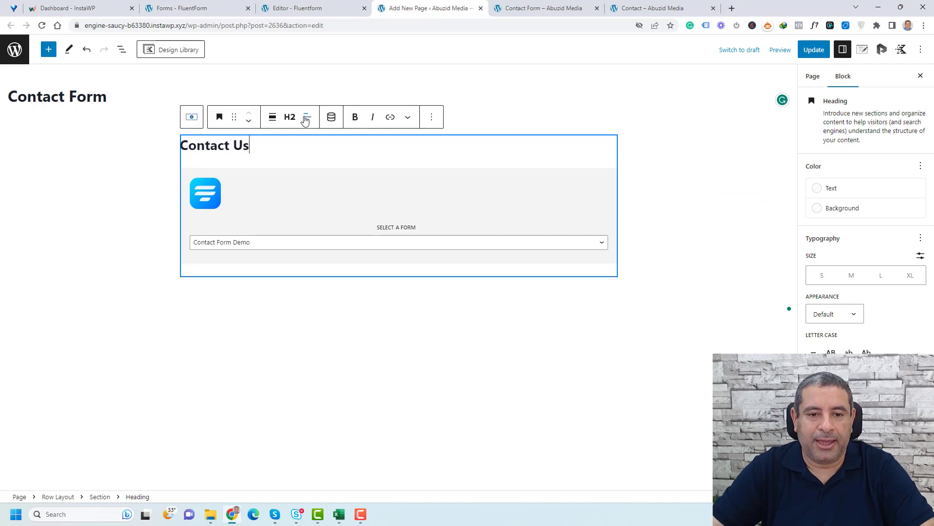
Make the heading centred, H1 and size XL, then update the page.
click(306, 119)
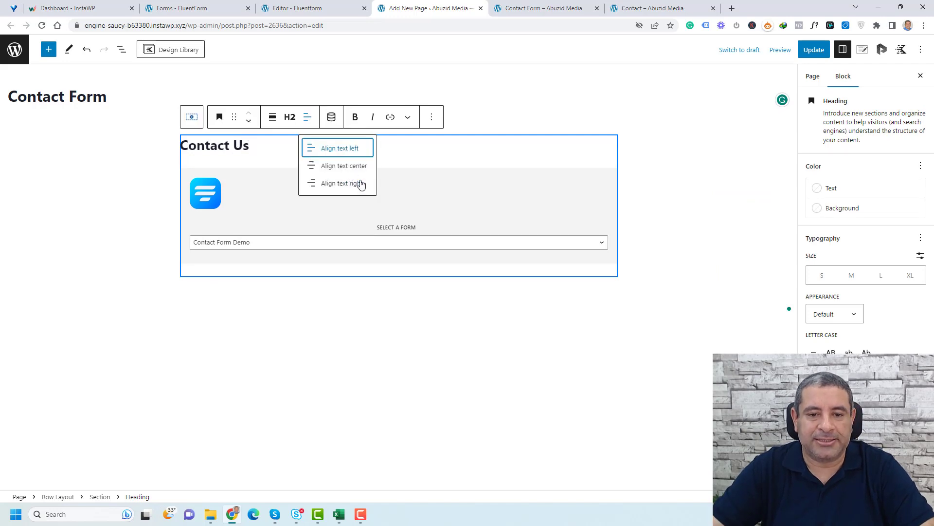
click(363, 168)
click(289, 118)
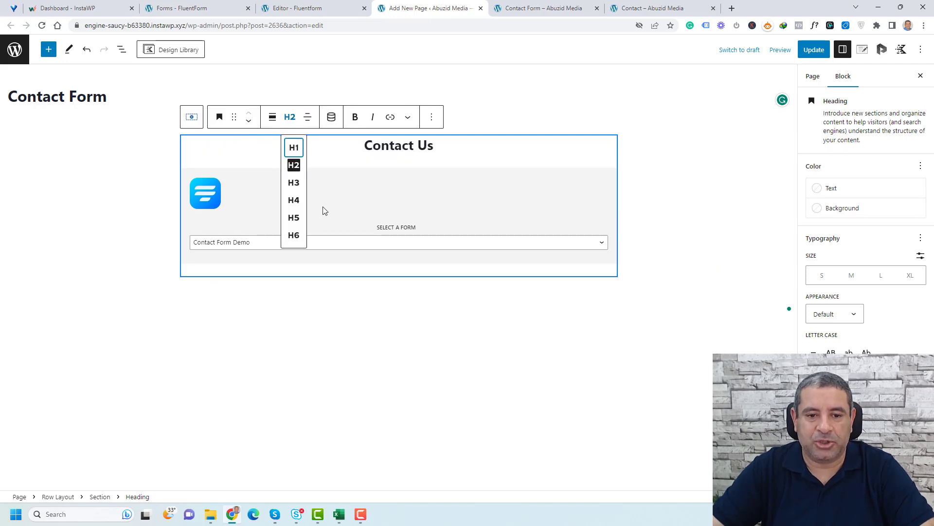
click(294, 148)
click(435, 146)
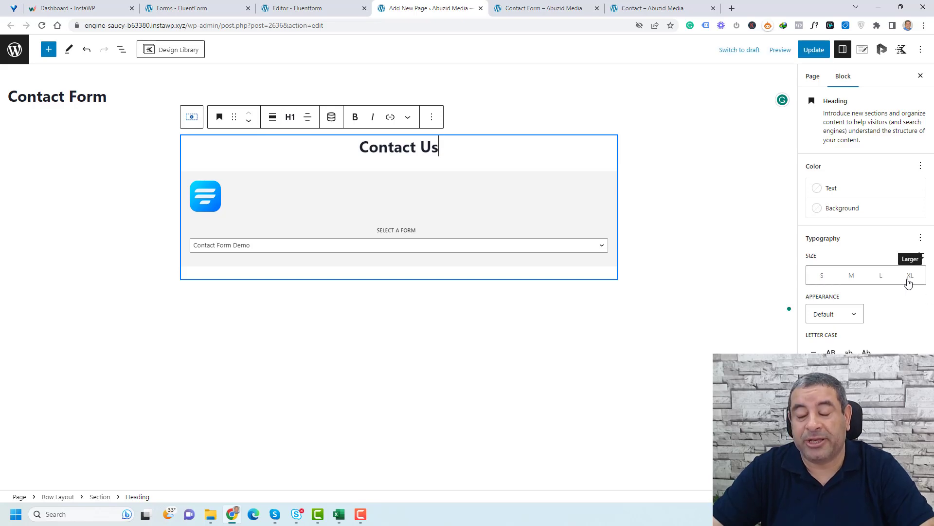
click(909, 281)
click(816, 51)
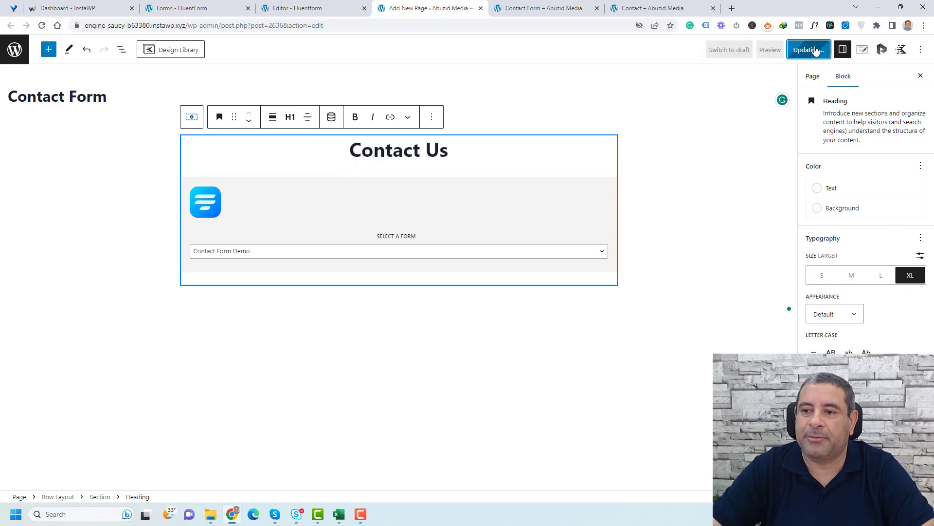
click(564, 8)
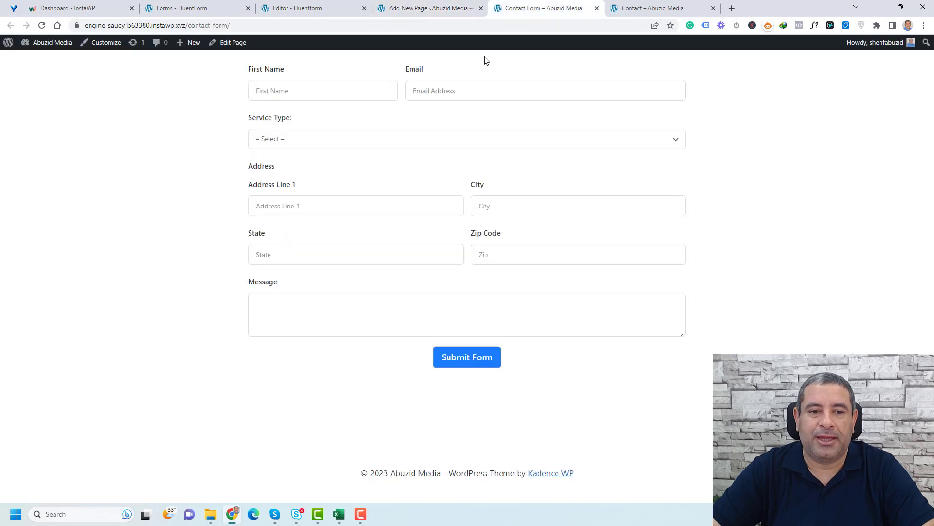
Submit a first test entry using autofilled contact details and Service 1.
click(42, 25)
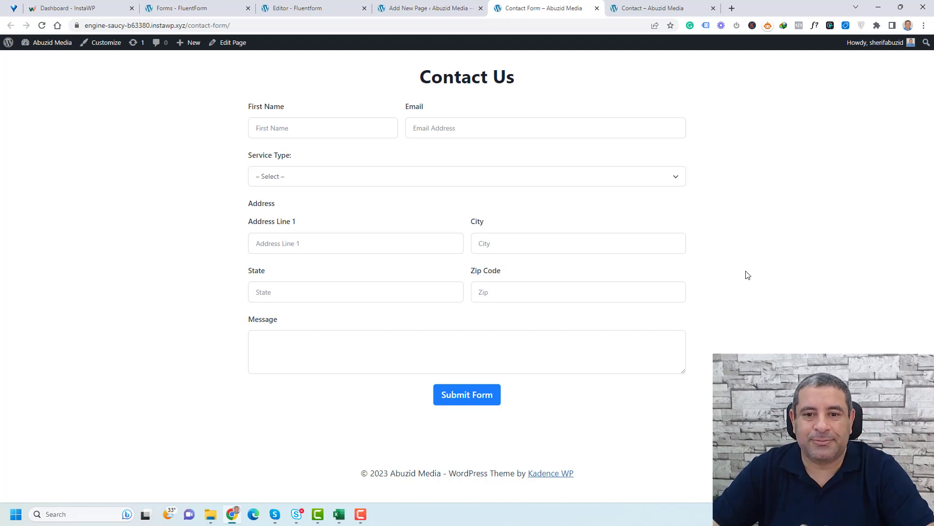
click(307, 128)
click(335, 161)
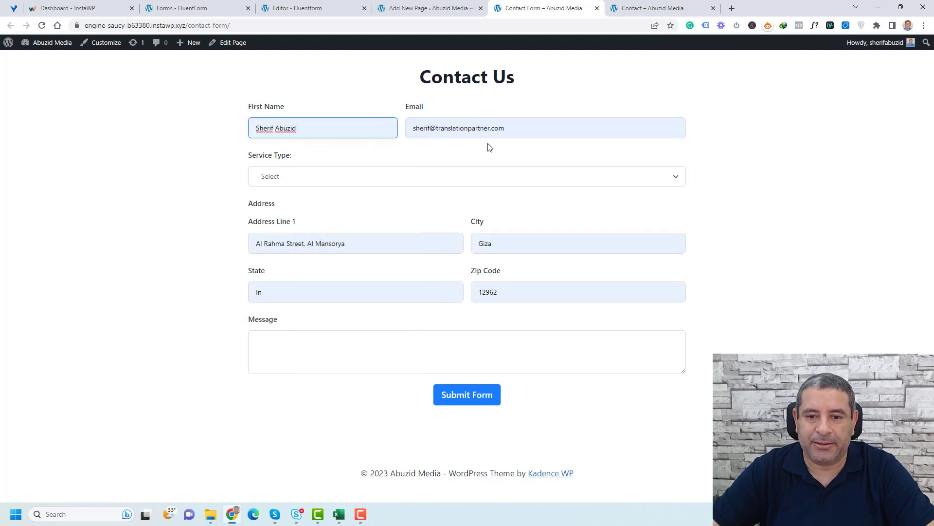
click(453, 132)
click(360, 177)
click(335, 204)
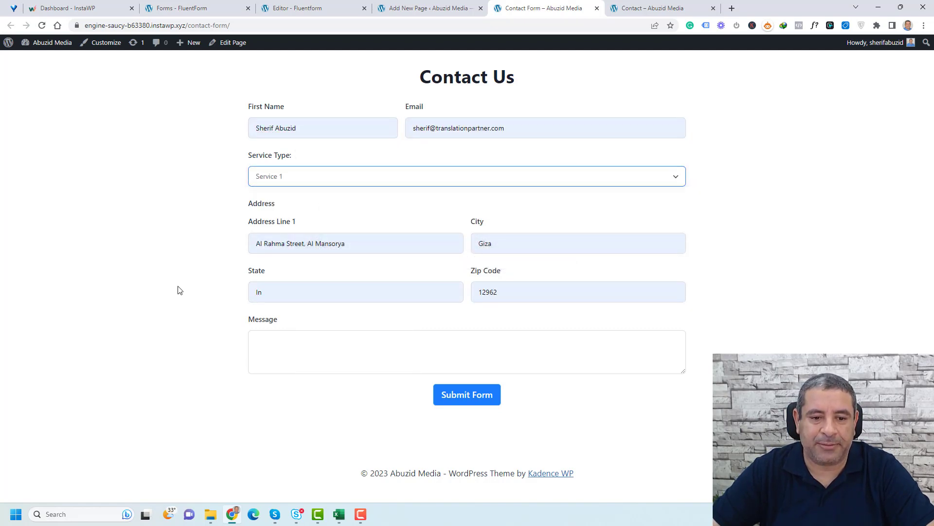
click(312, 356)
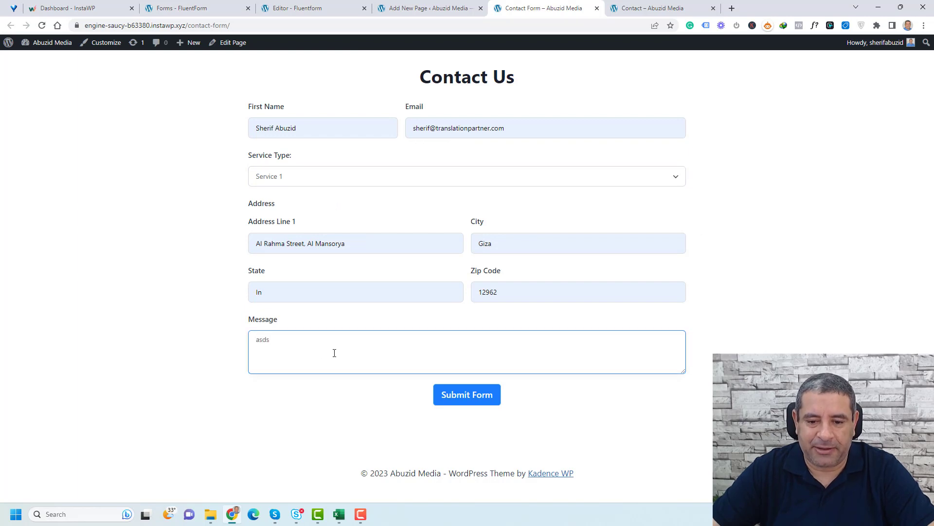
click(456, 425)
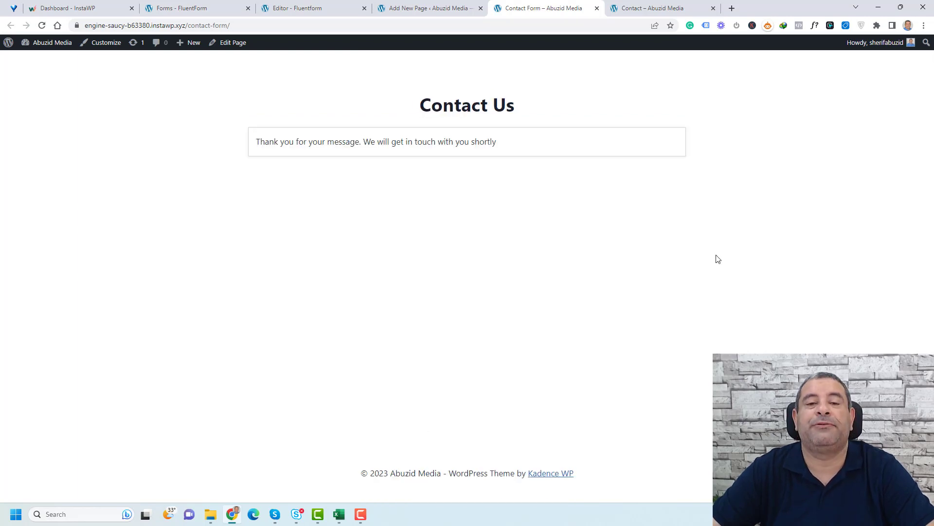
Submit a second test entry with different autofill details and message 'adsdddcdede'.
click(41, 25)
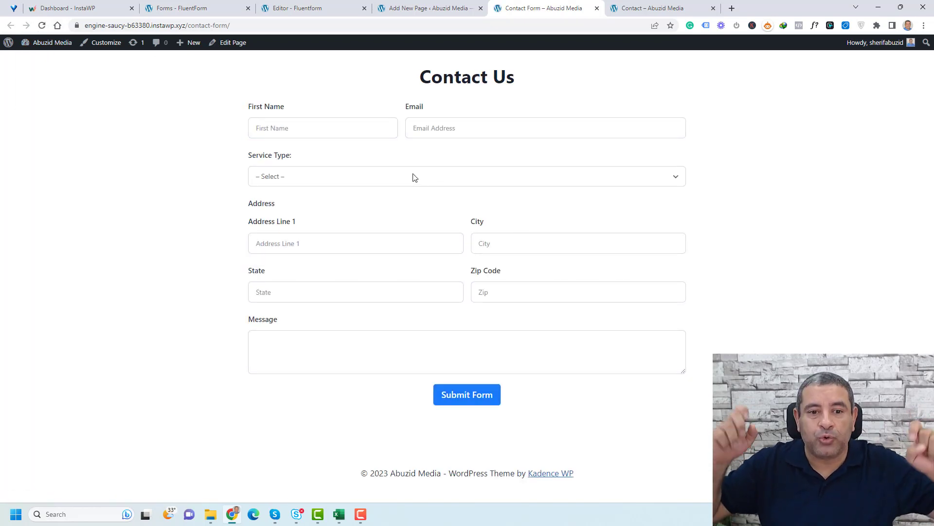
click(315, 123)
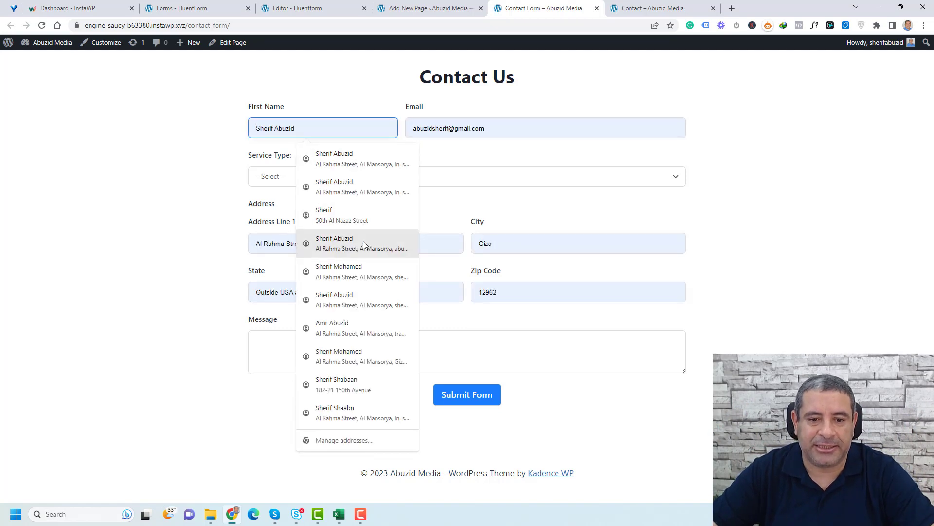
click(350, 219)
click(340, 177)
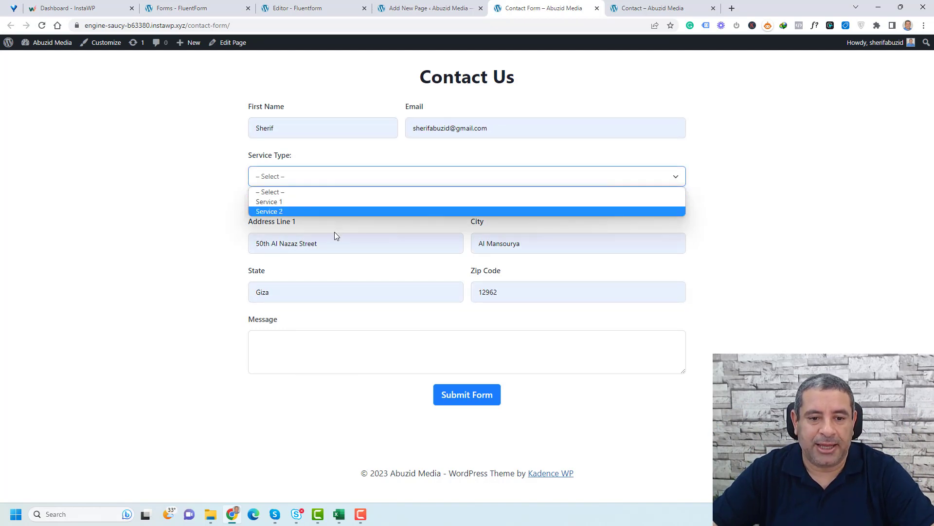
click(337, 217)
click(328, 342)
text(a)
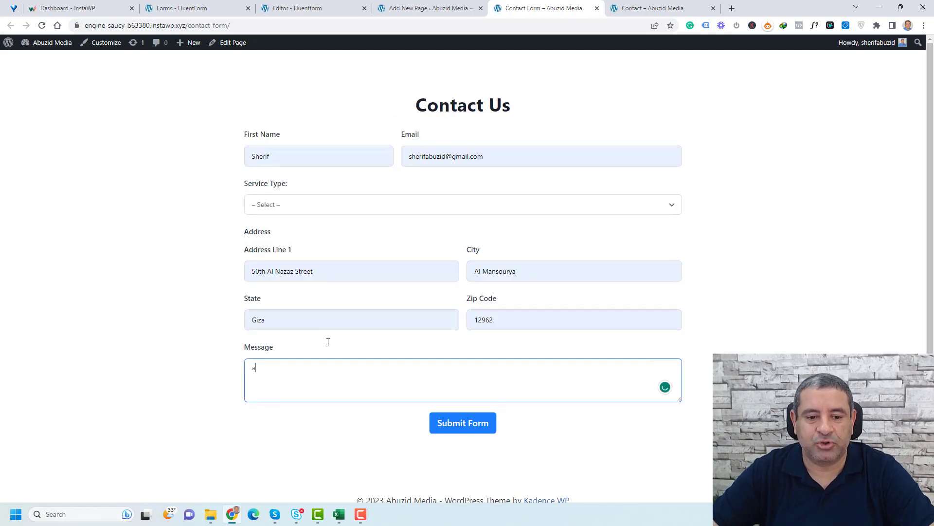
text(dsdddcdede)
click(465, 422)
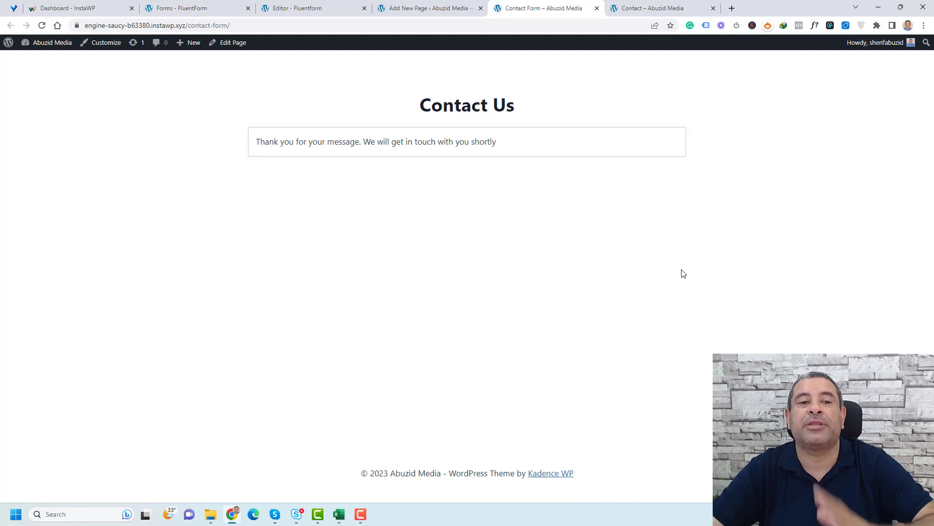
Refresh the forms list and open Contact Form Demo's Entries in a new tab.
click(194, 4)
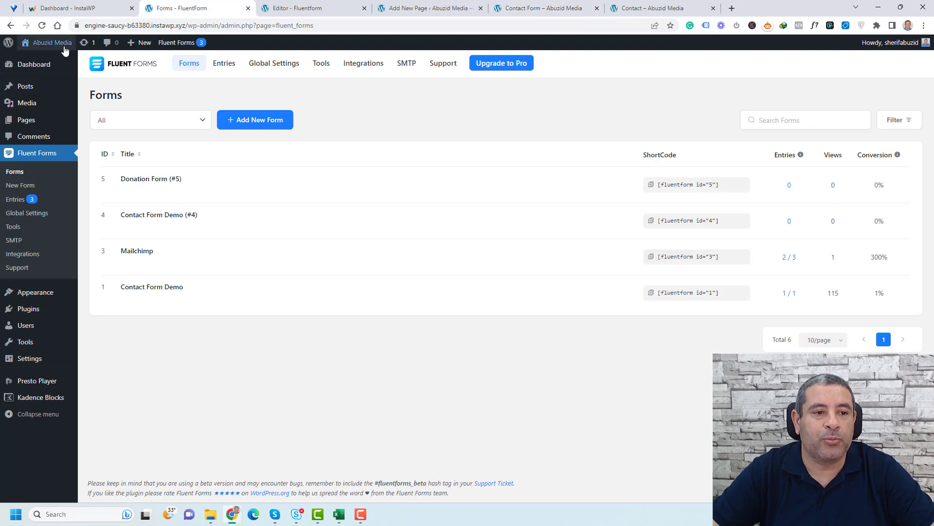
key(F5)
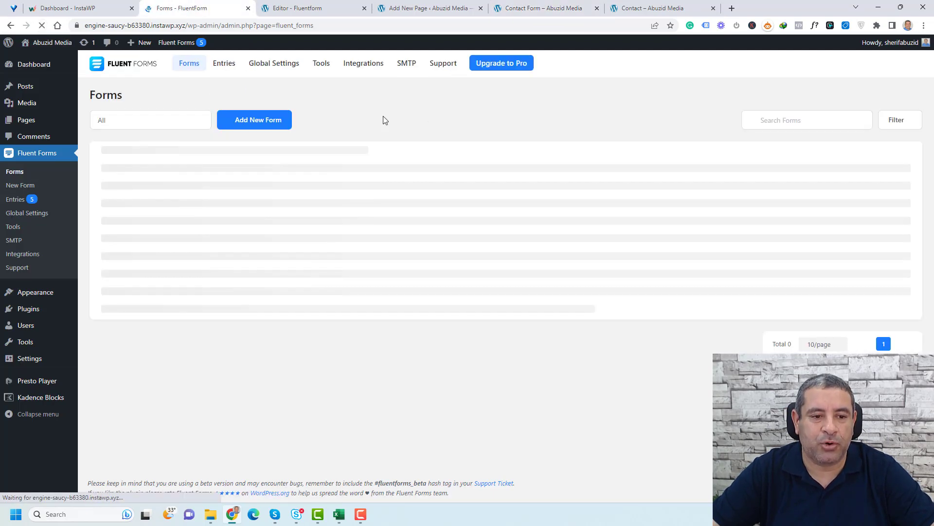
mouse_move(157, 233)
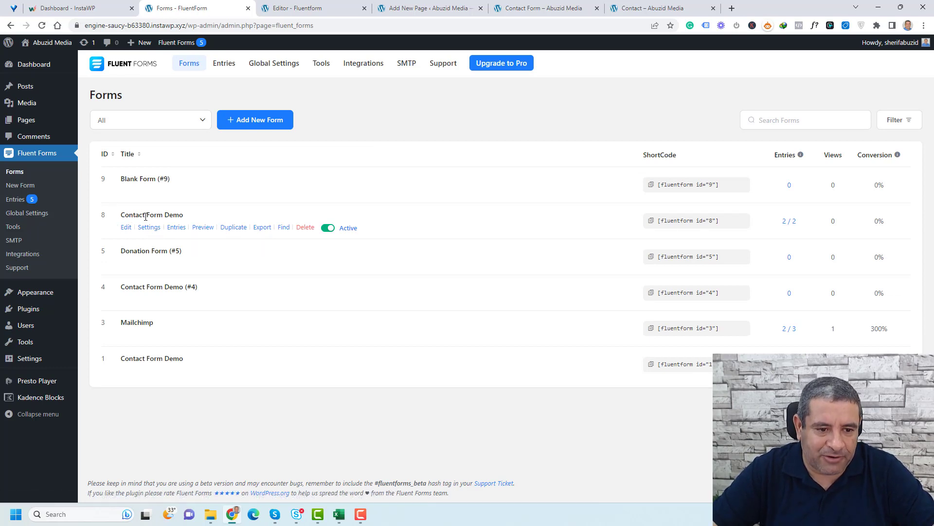
right_click(181, 229)
click(205, 239)
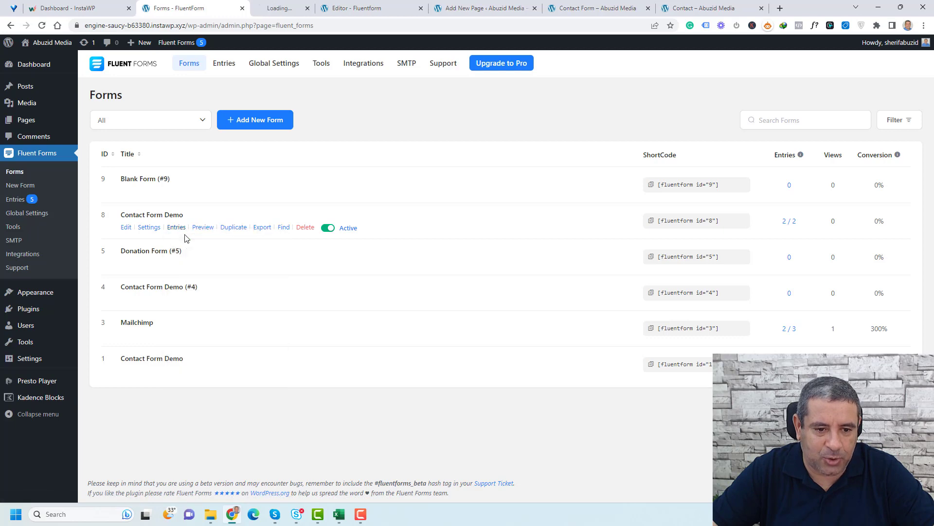
click(289, 6)
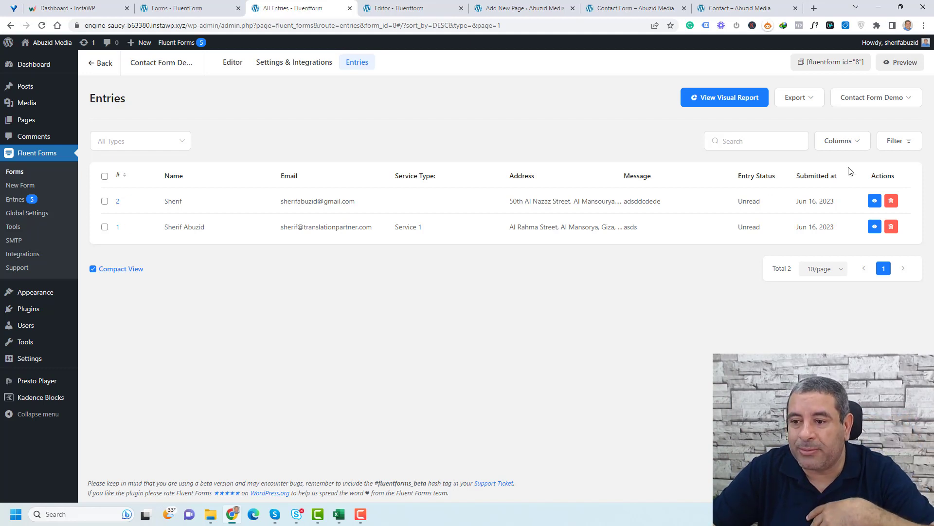
Uncheck Address and Message in the Columns dropdown of the entries table.
click(857, 142)
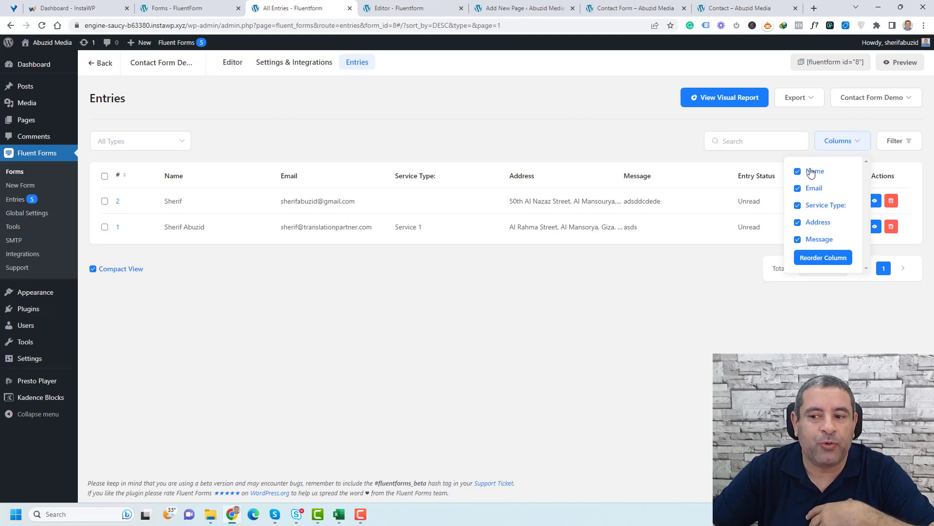
click(813, 225)
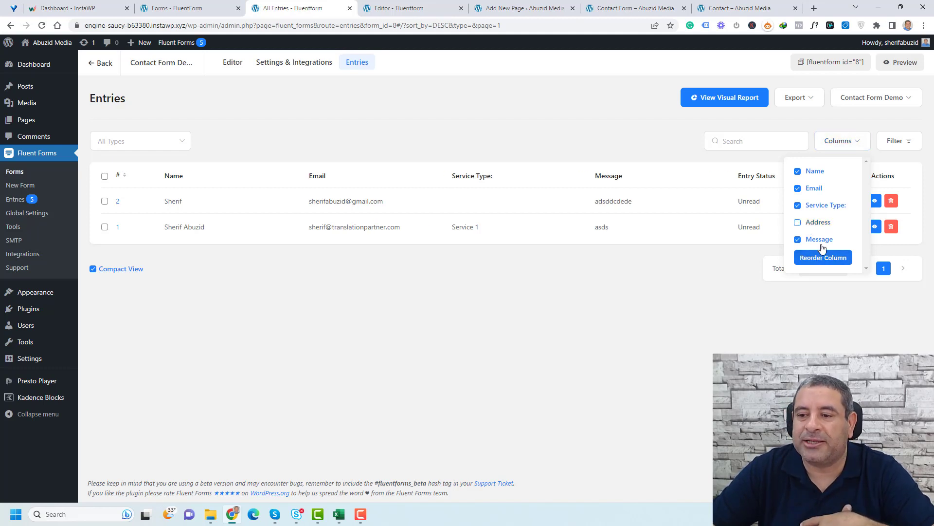
click(823, 246)
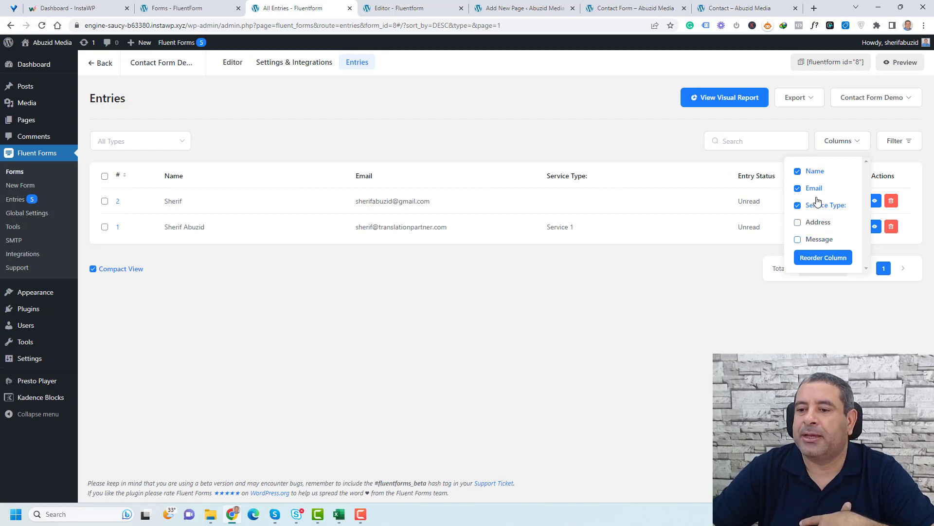
click(672, 315)
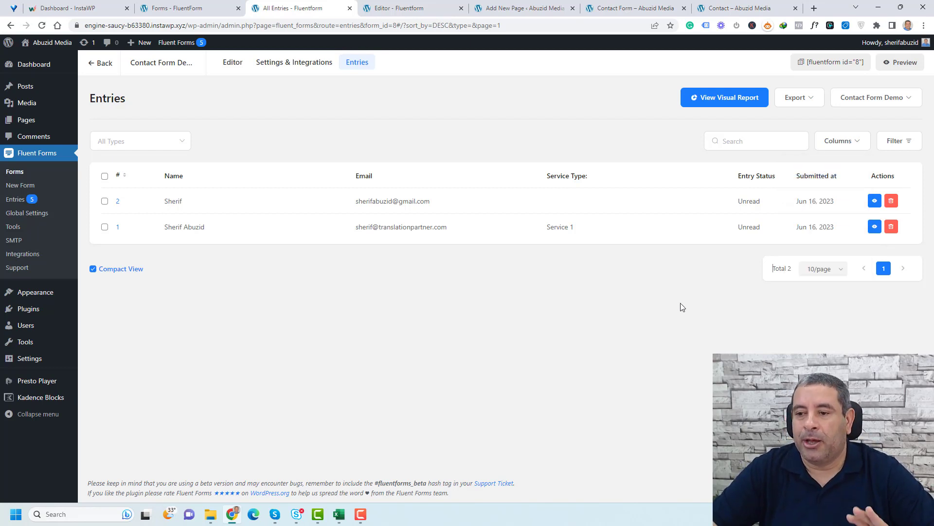
click(855, 145)
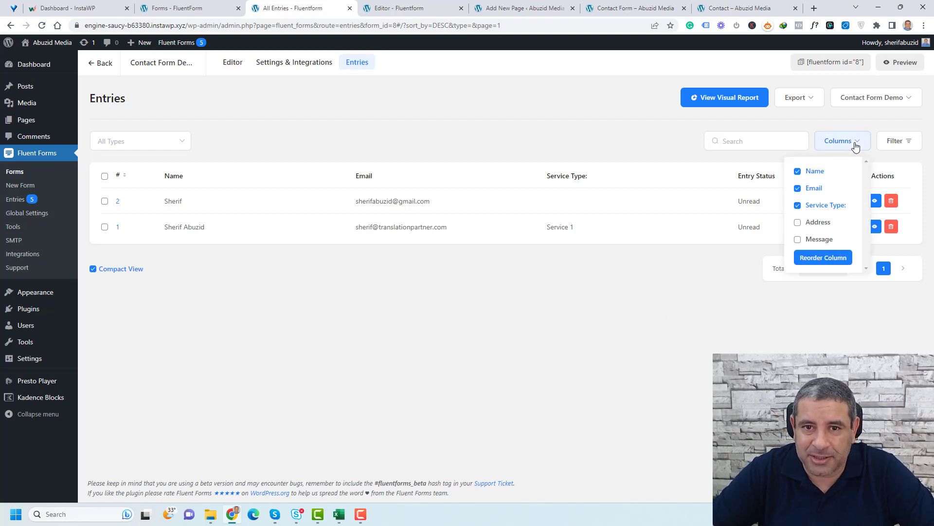
Drag Service Type above Name in the column display order and save.
click(826, 263)
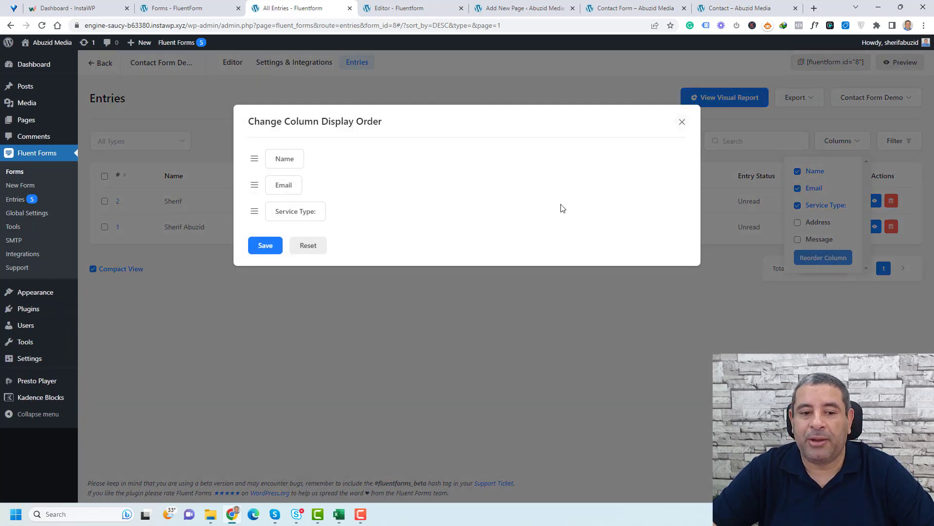
drag(257, 213, 266, 159)
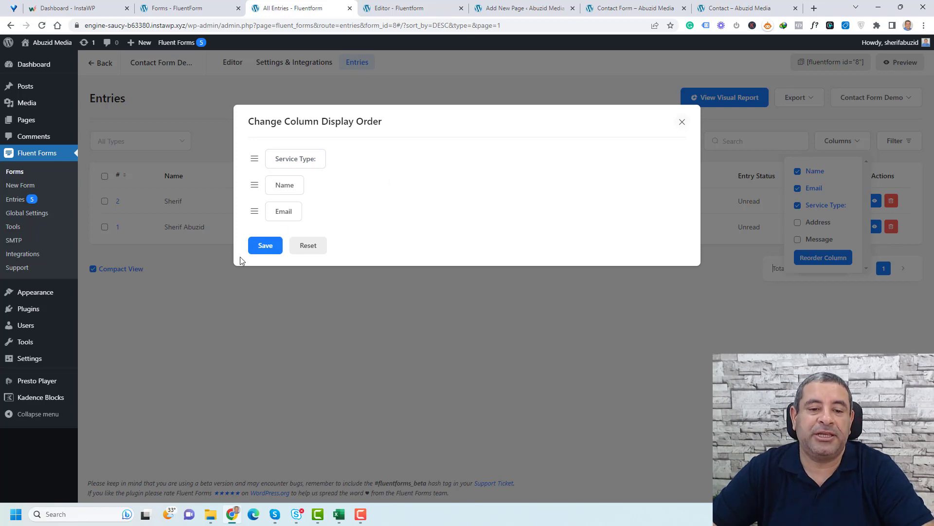
click(258, 248)
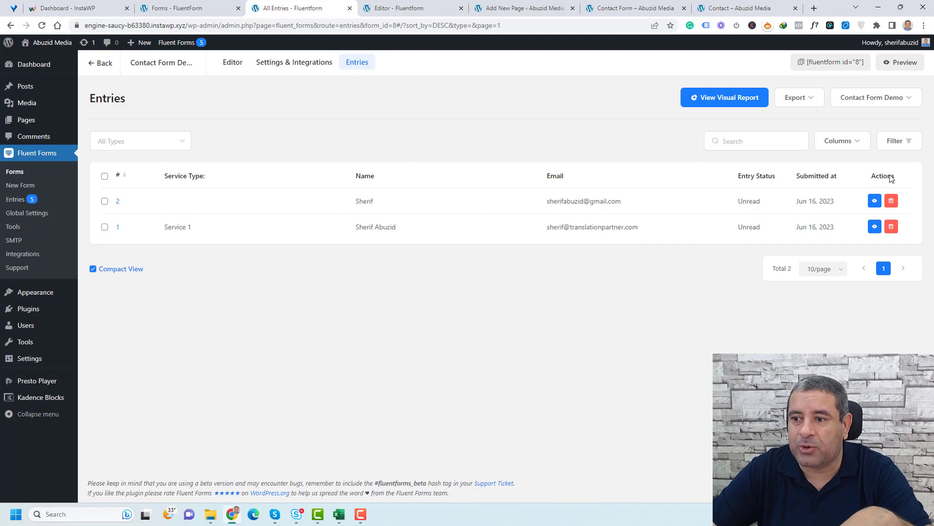
click(906, 147)
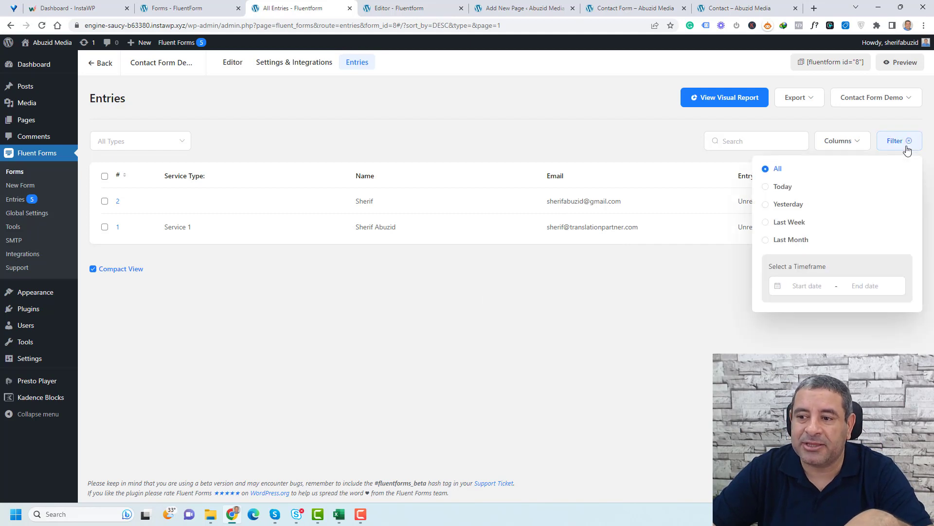
click(788, 190)
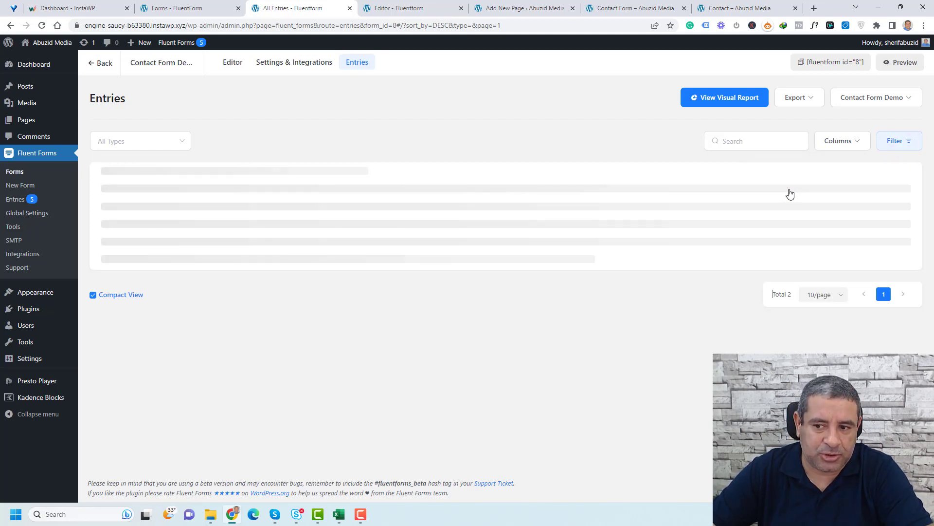
click(900, 146)
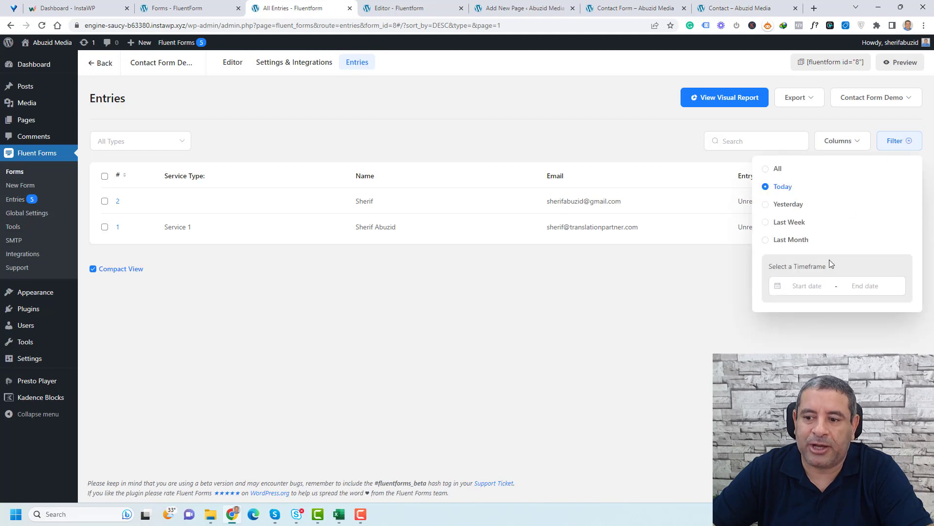
click(818, 287)
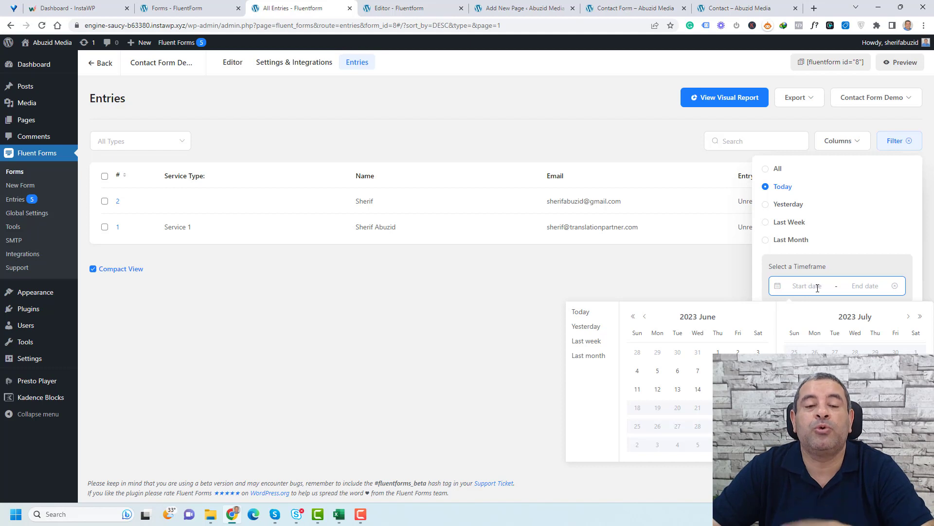
click(583, 115)
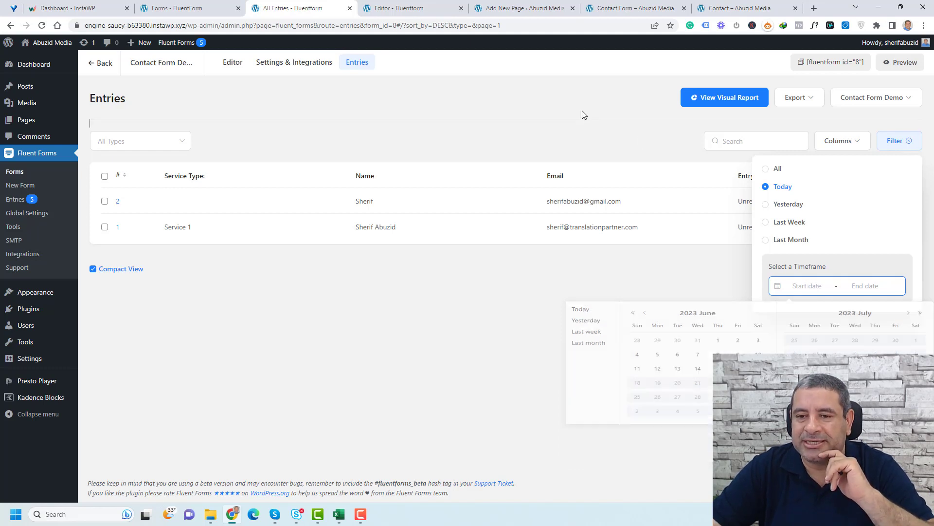
click(777, 168)
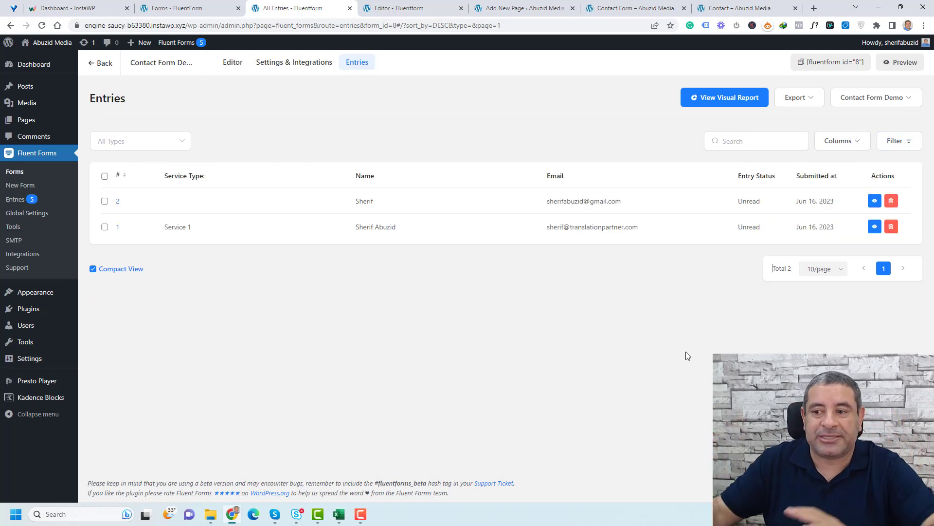
click(876, 203)
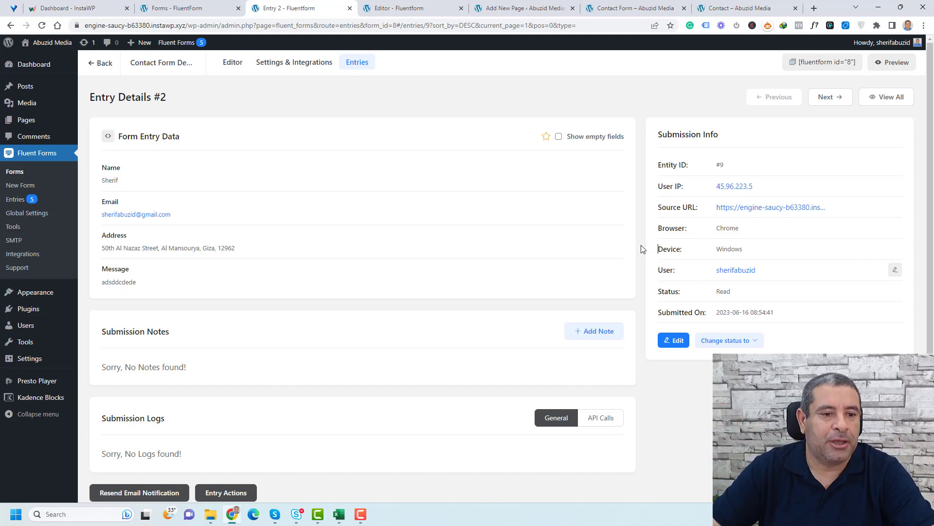
Scroll through entry #2's details page to review its submission info, notes and logs.
scroll(257, 187, down, 1)
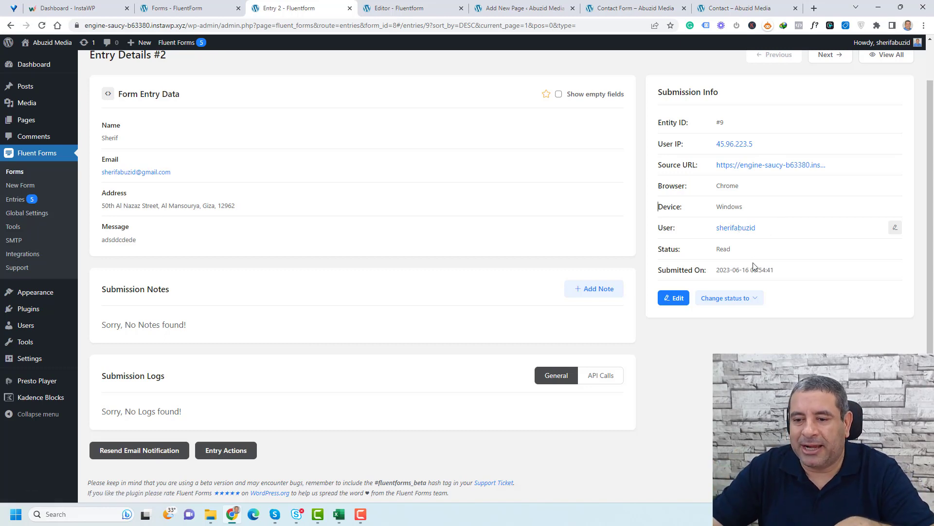
click(760, 288)
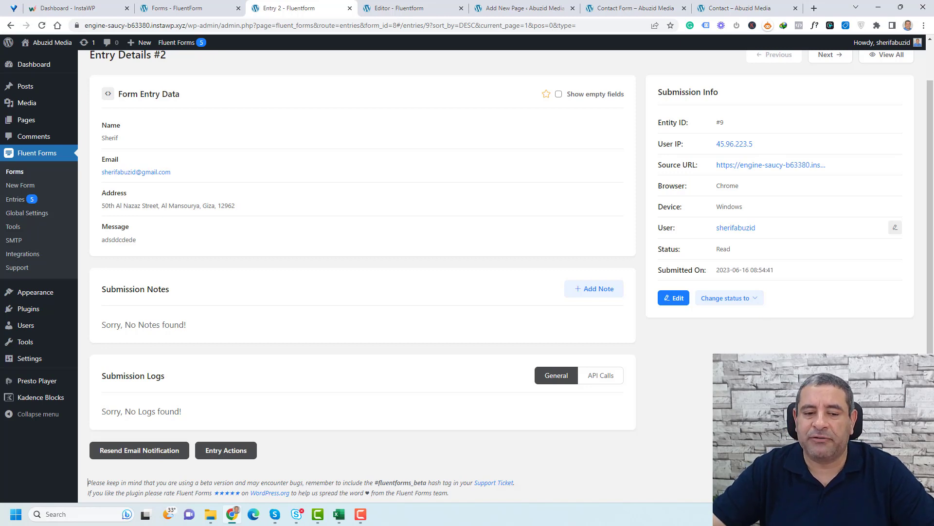
Save a 'Contatct Person' note on entry #2 and star it as a favorite.
click(605, 290)
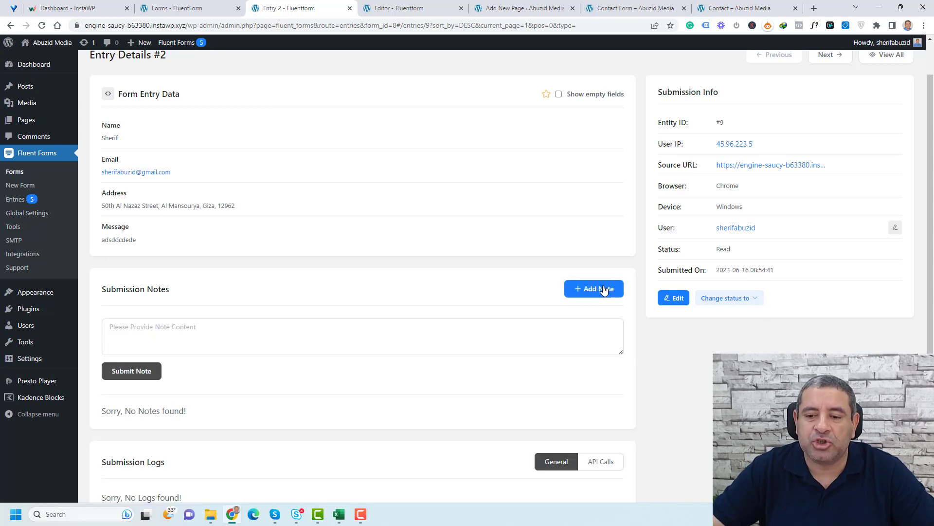
click(557, 332)
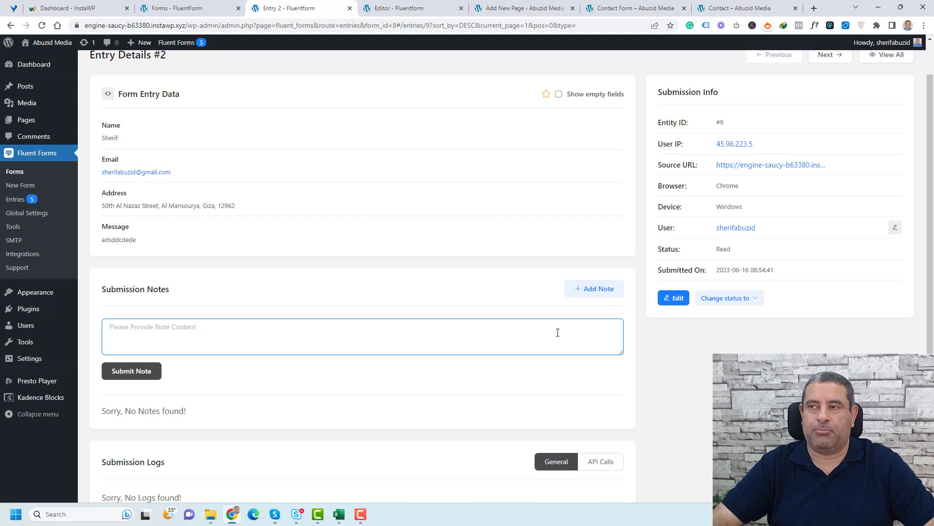
text(Contatct Person)
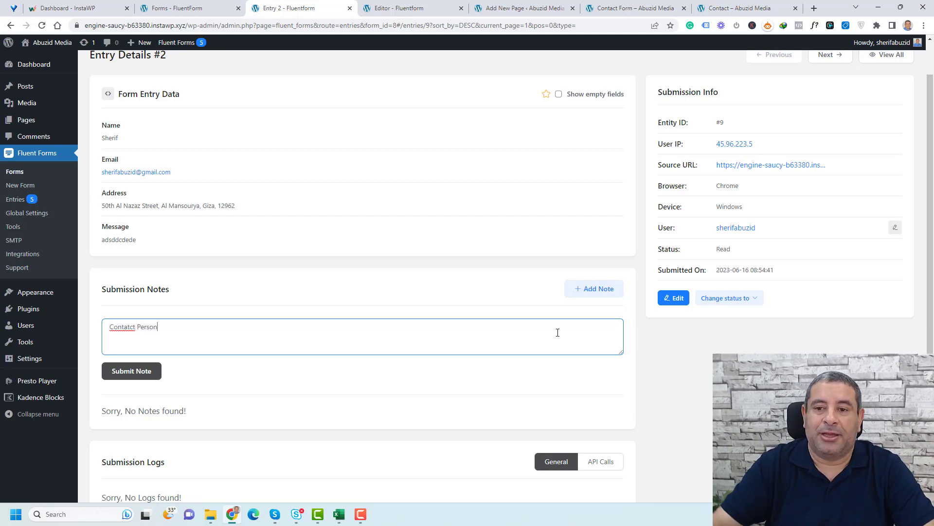
click(127, 371)
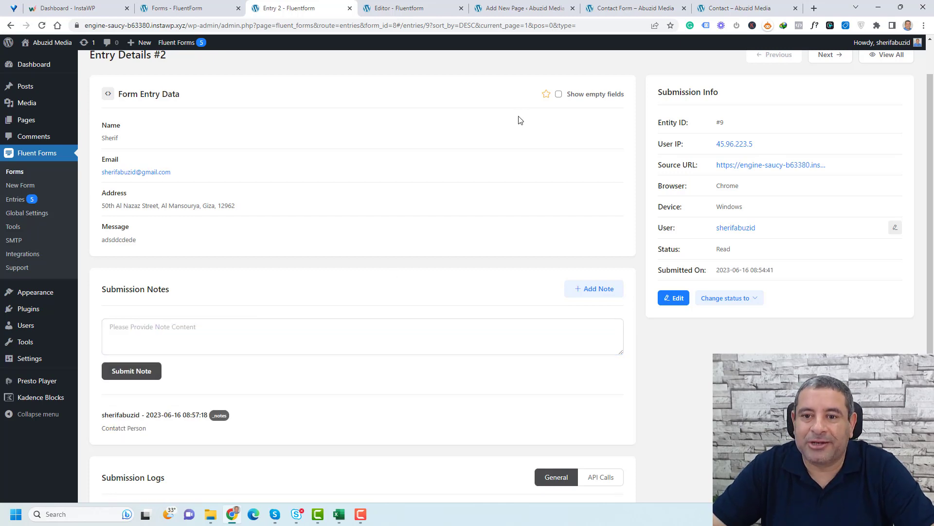
click(547, 94)
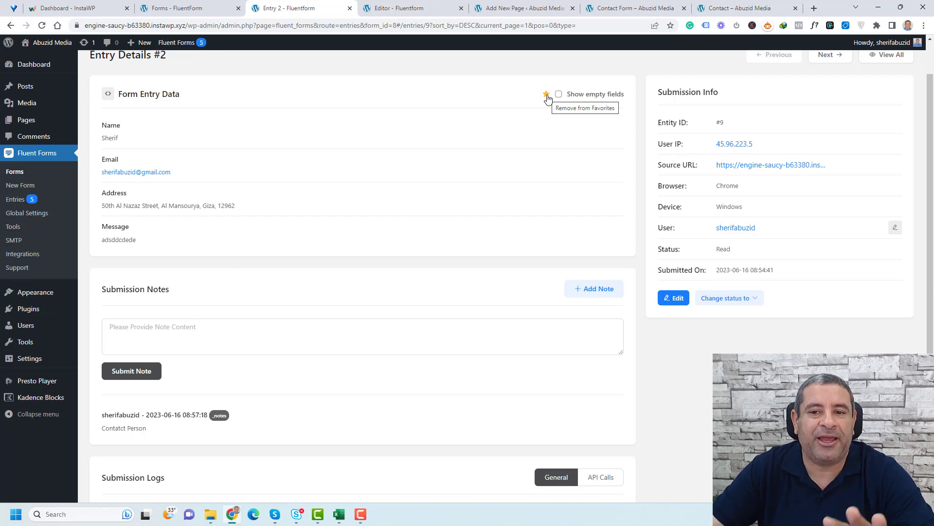
Mark entry 2 as a favorite, check its status options, and return to View All entries.
click(546, 95)
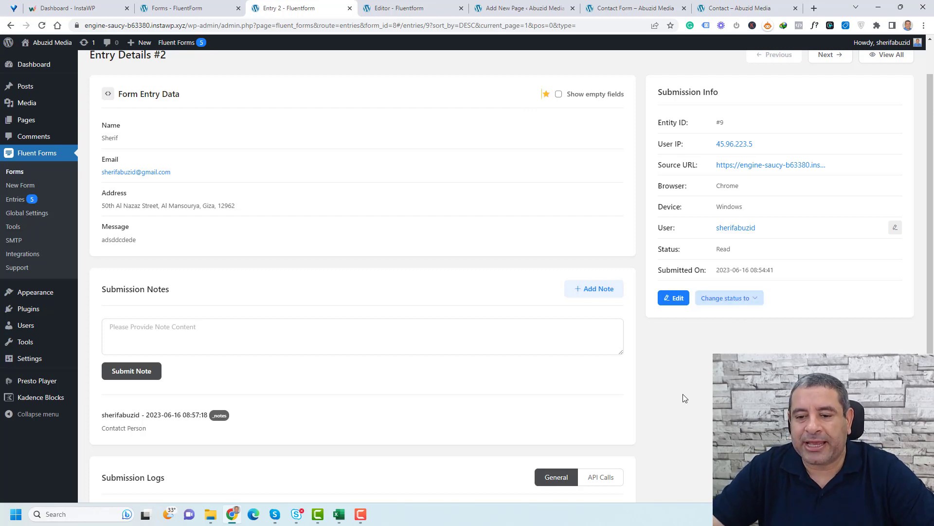
click(756, 303)
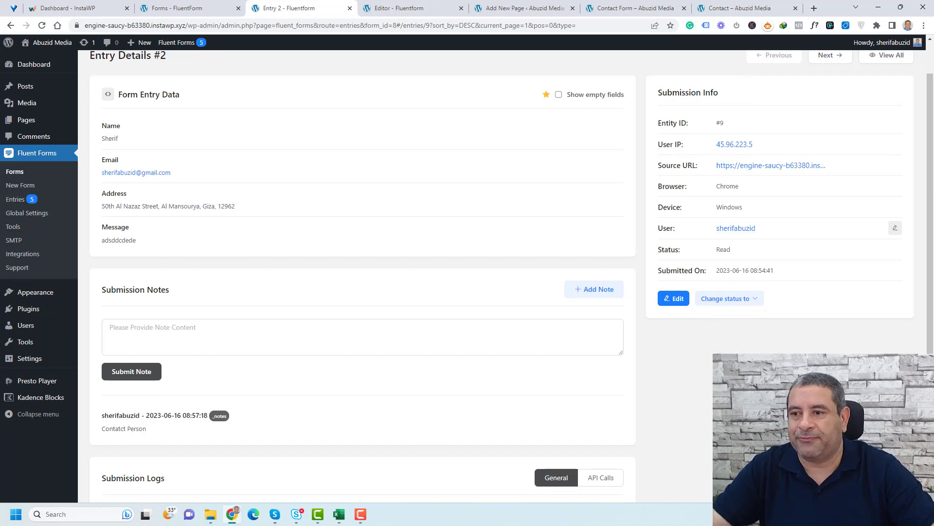
scroll(891, 170, up, 1)
click(890, 98)
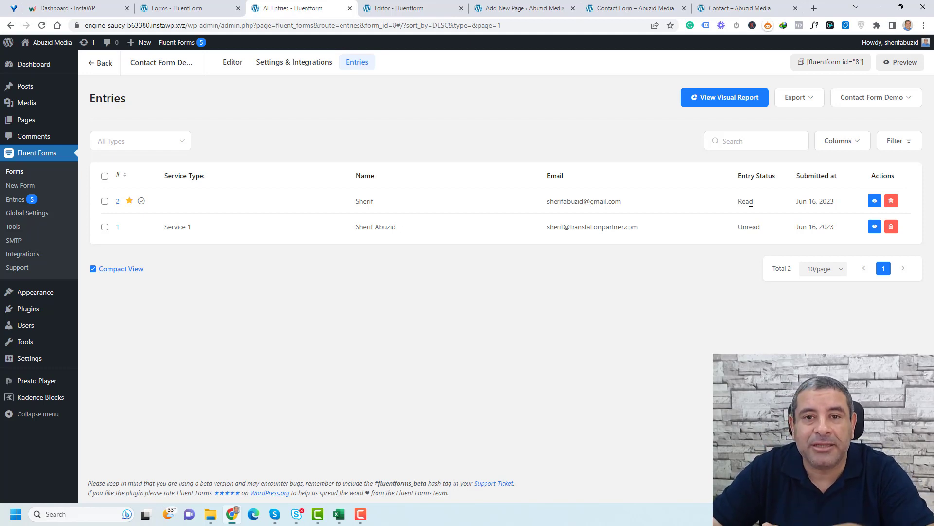
Switch the All Types filter to Favorites (1), leaving only entry 2 listed.
click(177, 143)
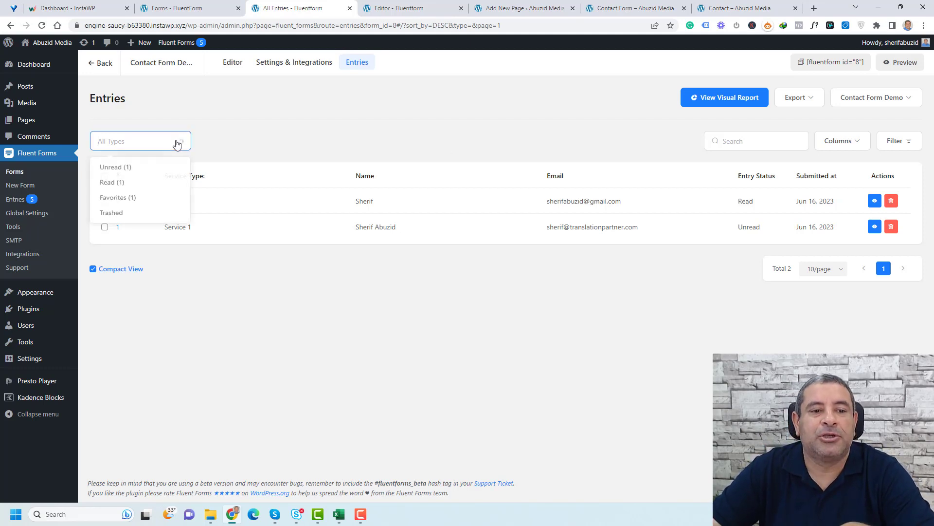
click(140, 202)
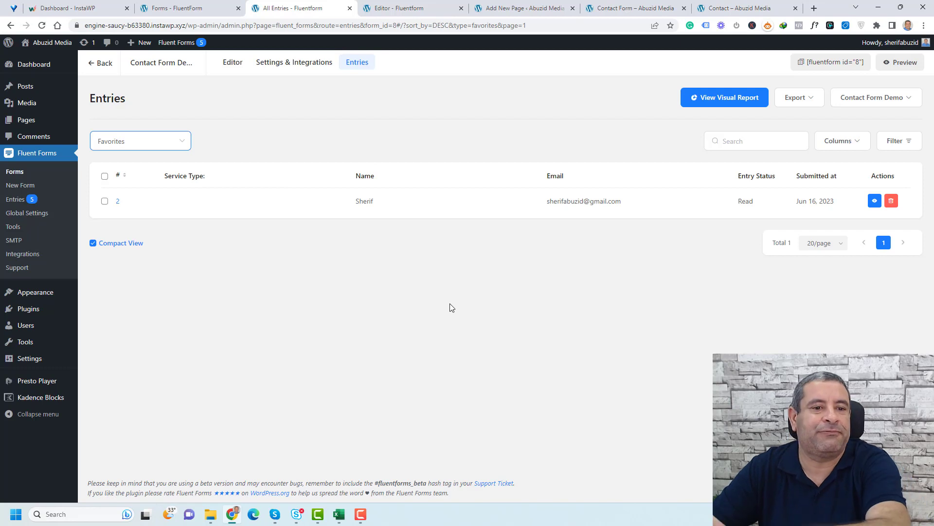